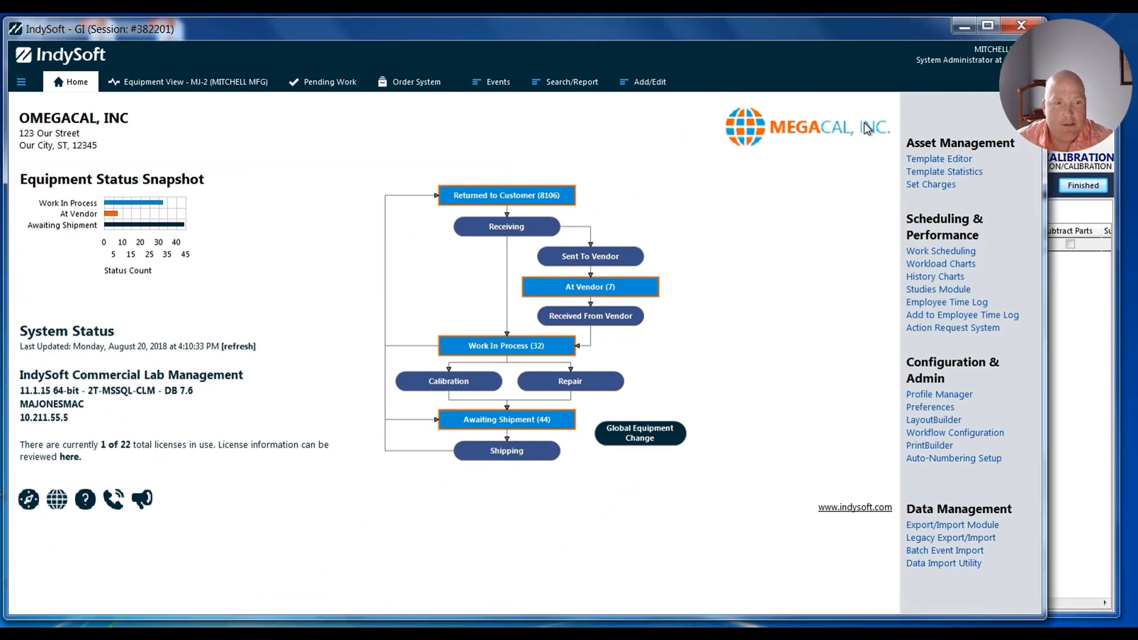
# Set the system-wide due date adjustment to End of Month and save the preferences.
pyautogui.click(929, 408)
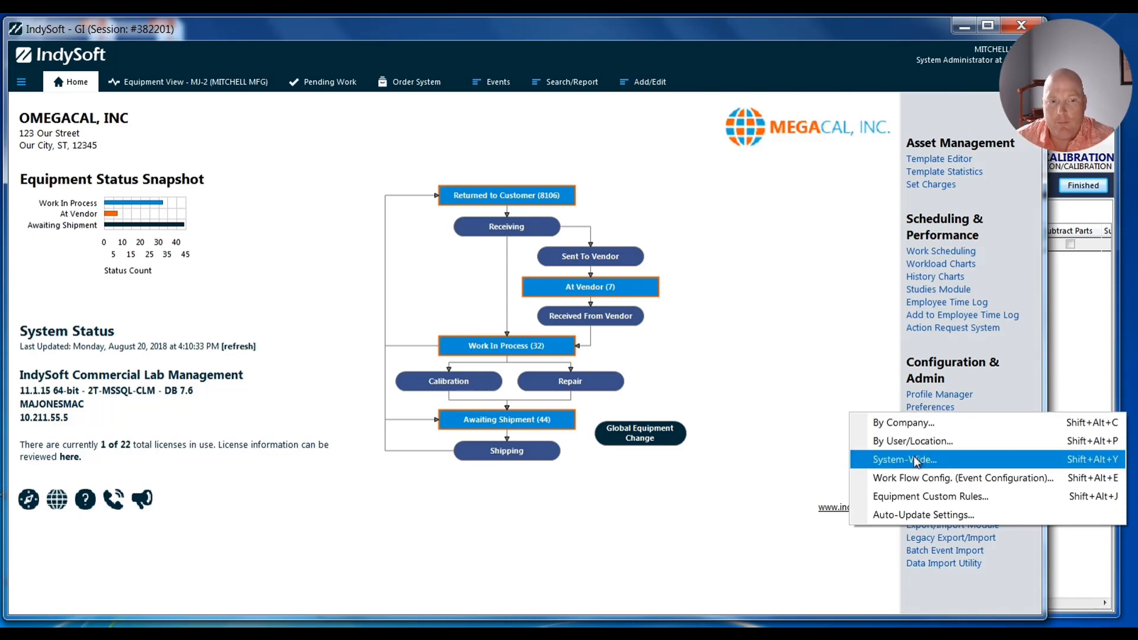
pyautogui.click(913, 458)
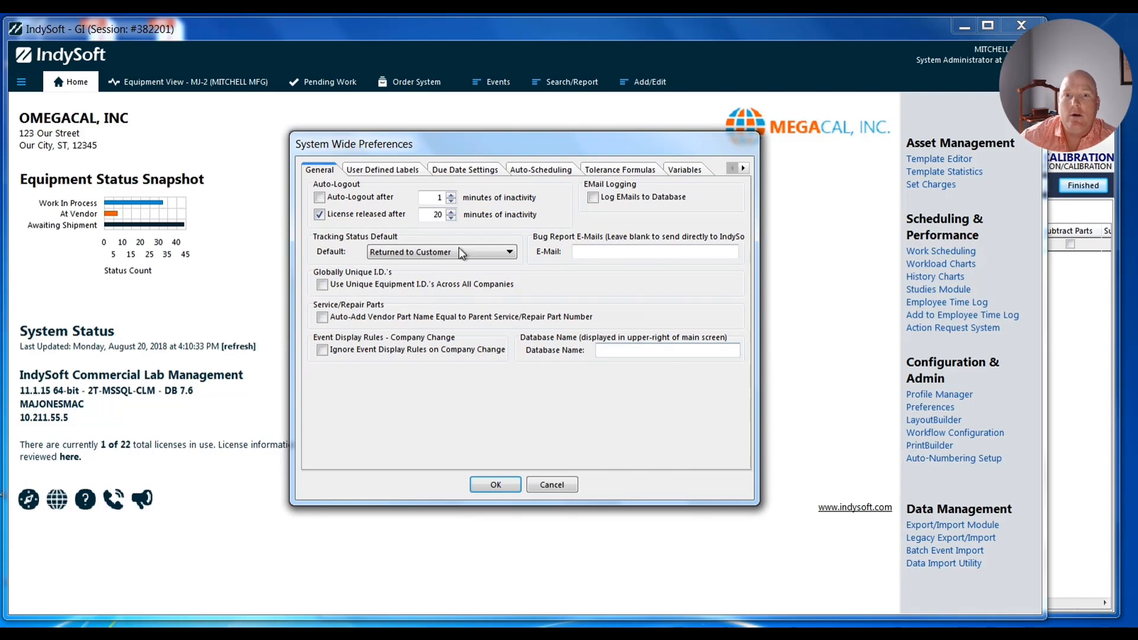
pyautogui.click(463, 170)
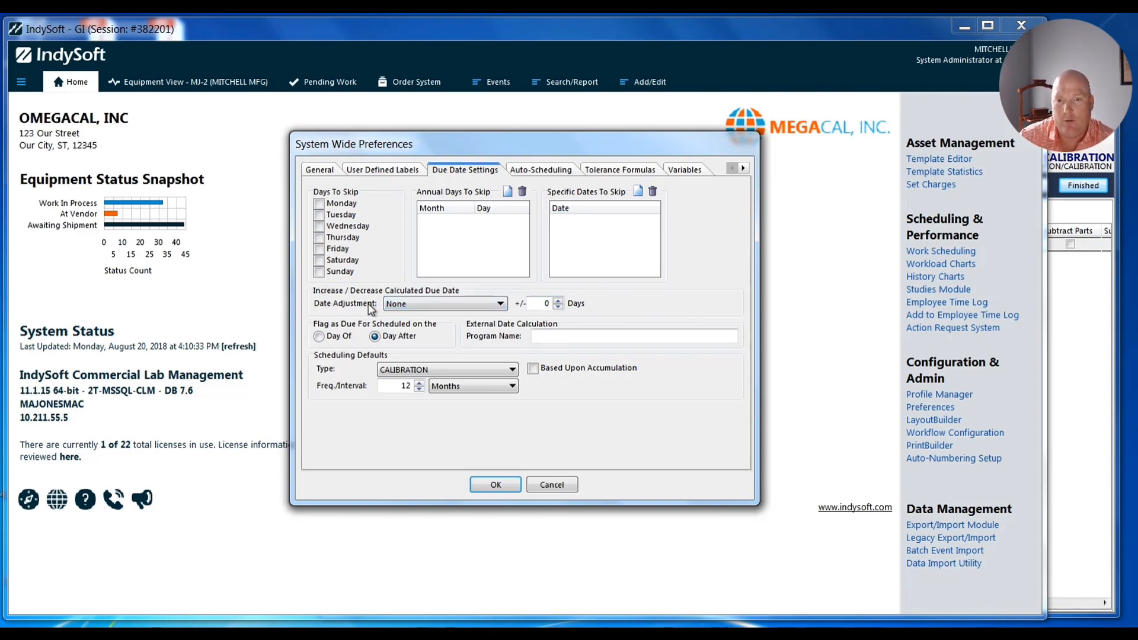
pyautogui.click(435, 305)
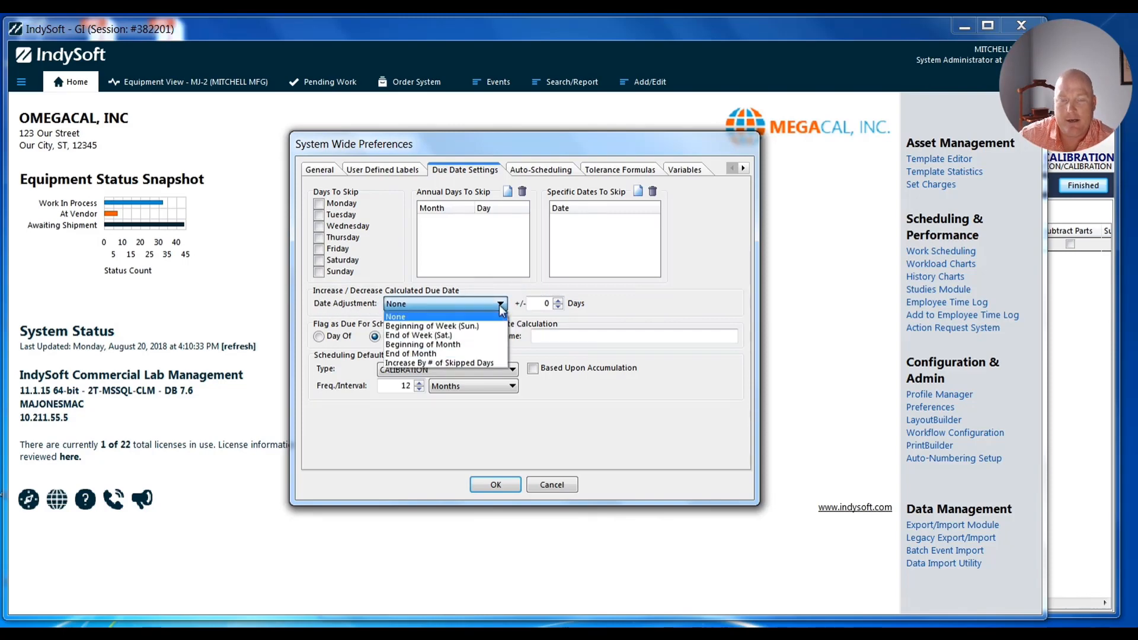
pyautogui.click(441, 354)
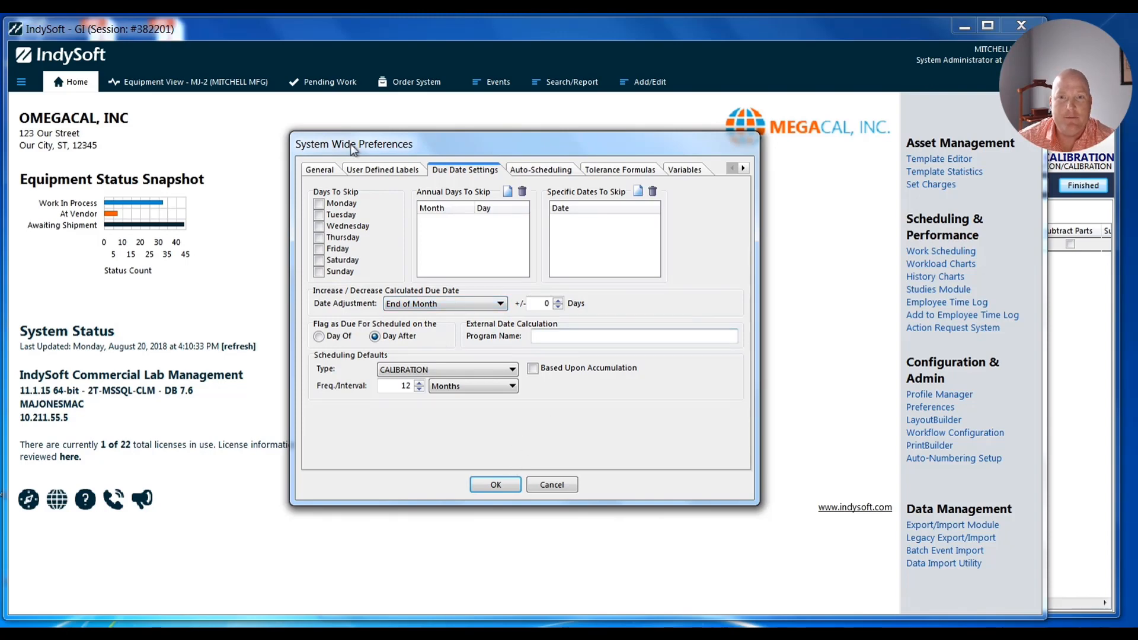
pyautogui.click(495, 485)
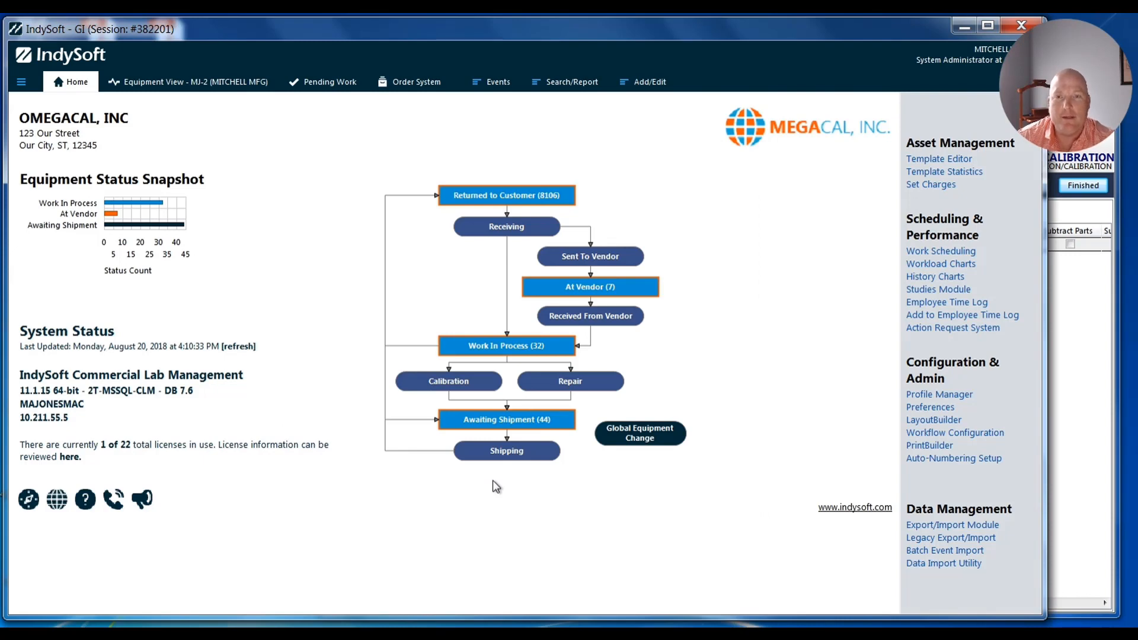
# Record a calibration event for equipment MJ-2 with the default entries, mark it complete, and check its last performed and next due dates.
pyautogui.click(185, 85)
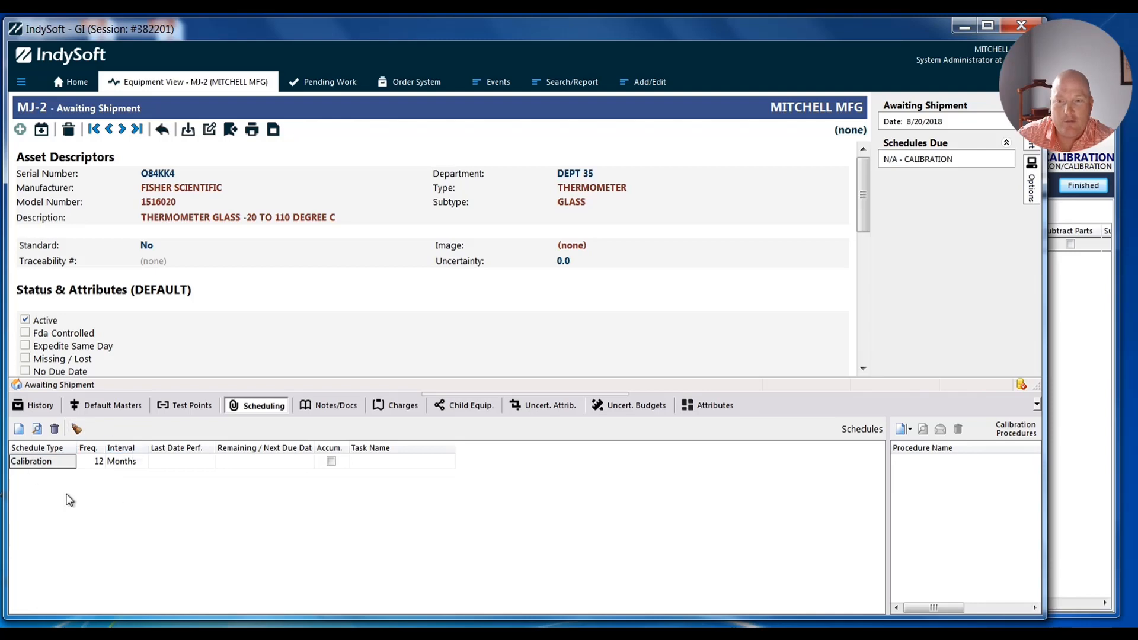
pyautogui.moveTo(1031, 145)
pyautogui.click(762, 298)
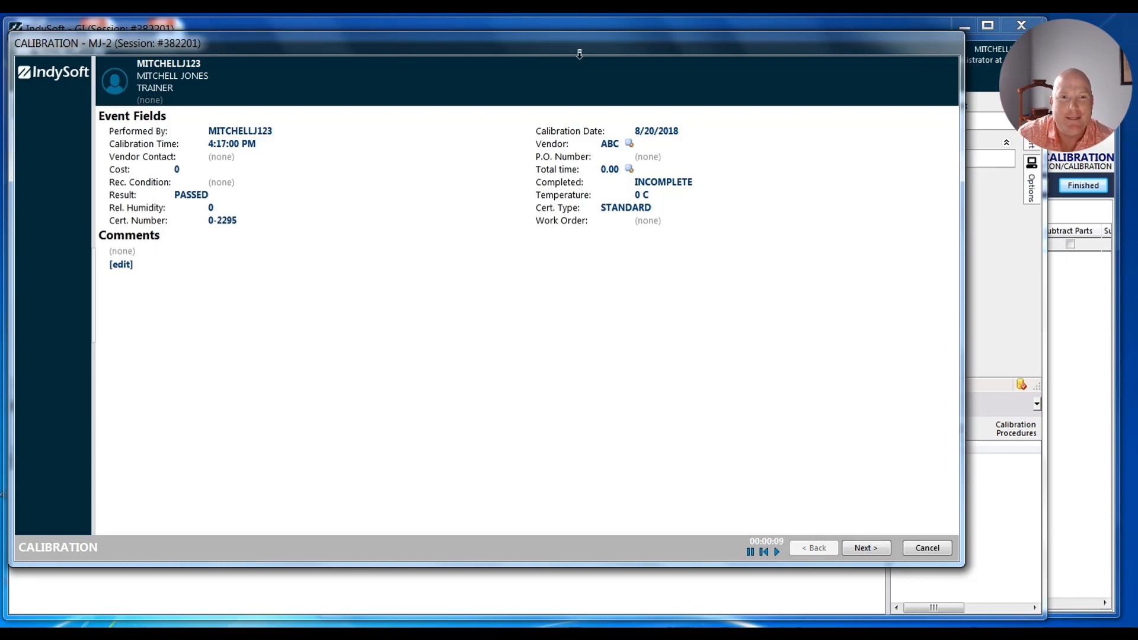
pyautogui.click(866, 548)
pyautogui.click(866, 548)
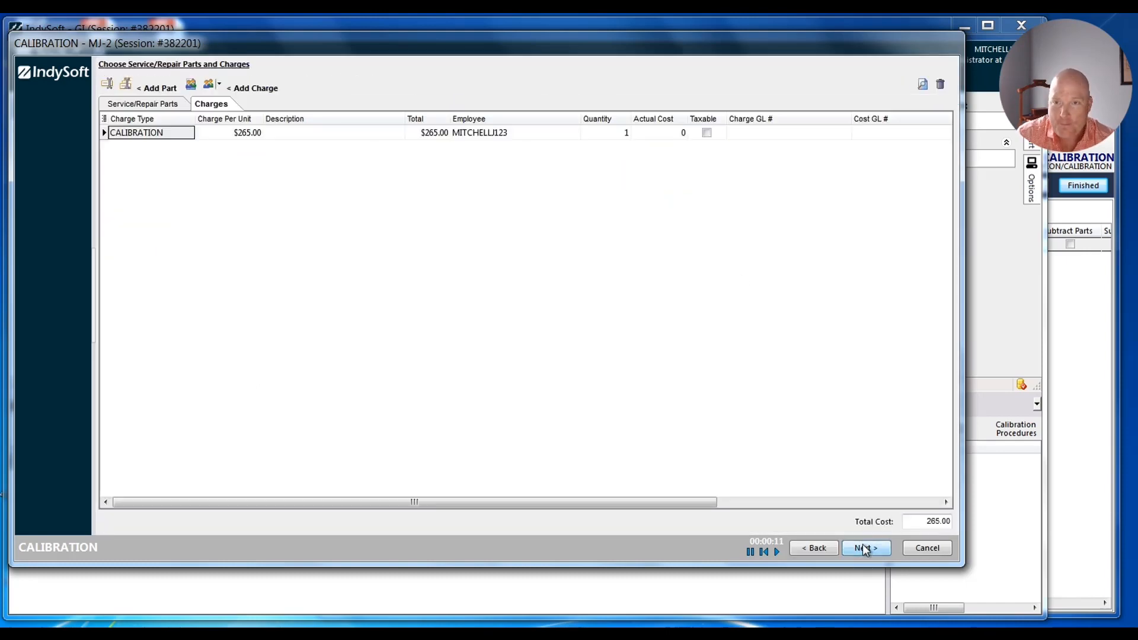
pyautogui.click(866, 549)
pyautogui.click(865, 549)
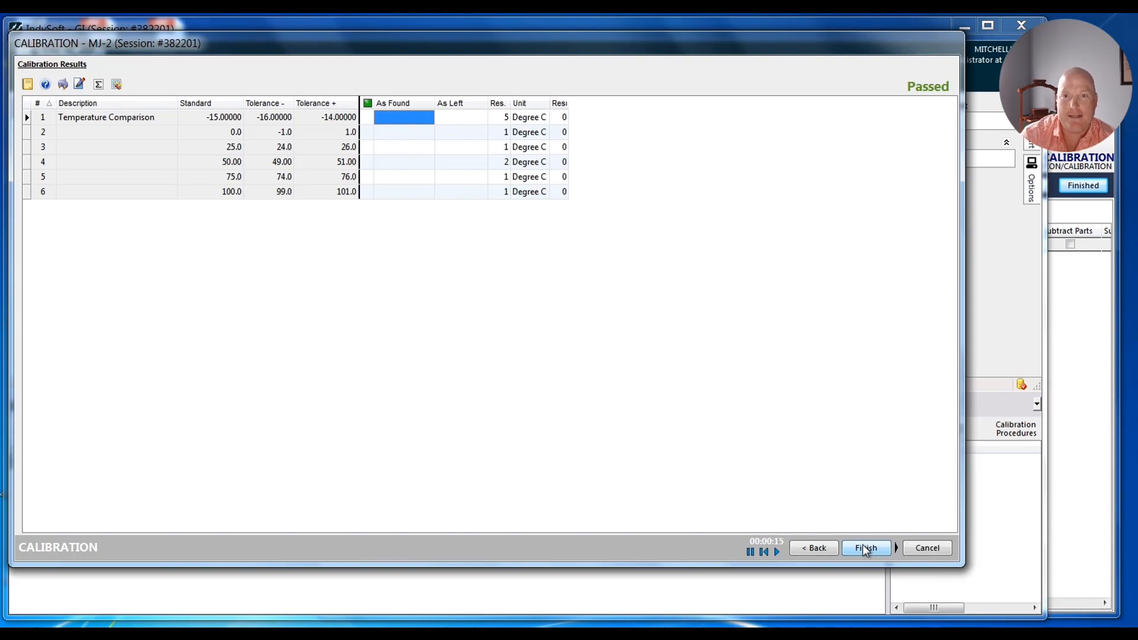
pyautogui.click(866, 548)
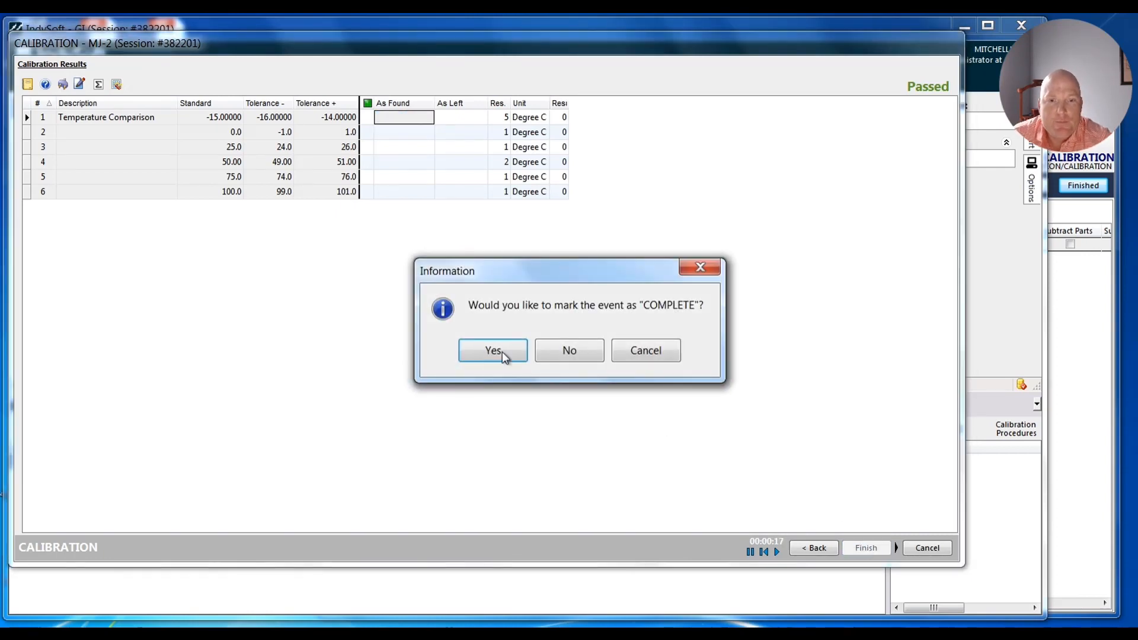
pyautogui.click(499, 349)
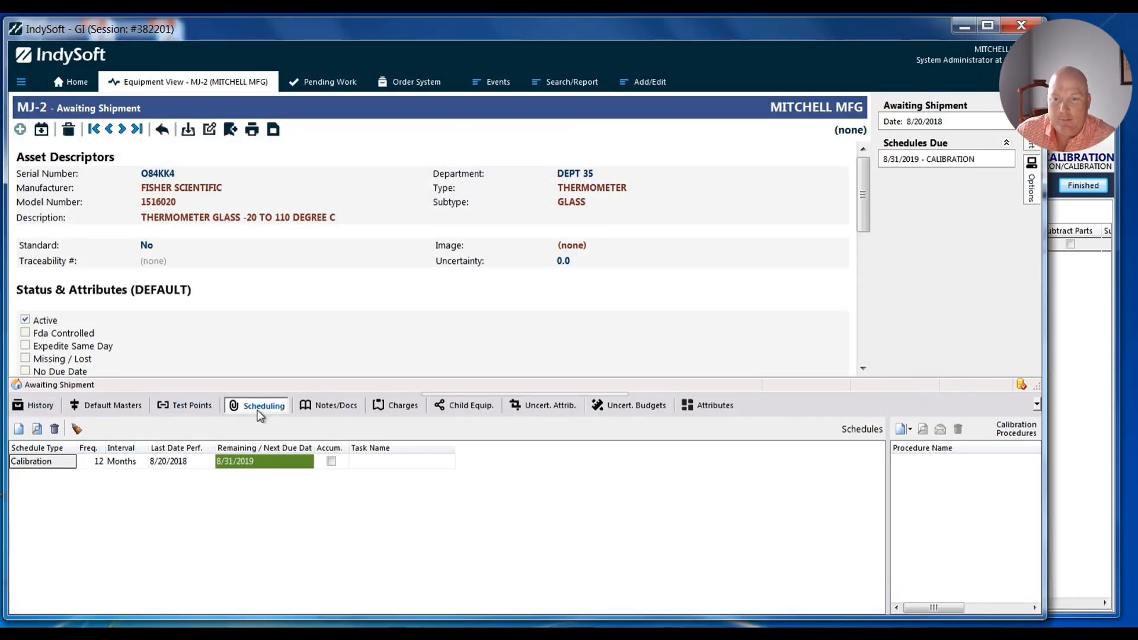
pyautogui.click(167, 465)
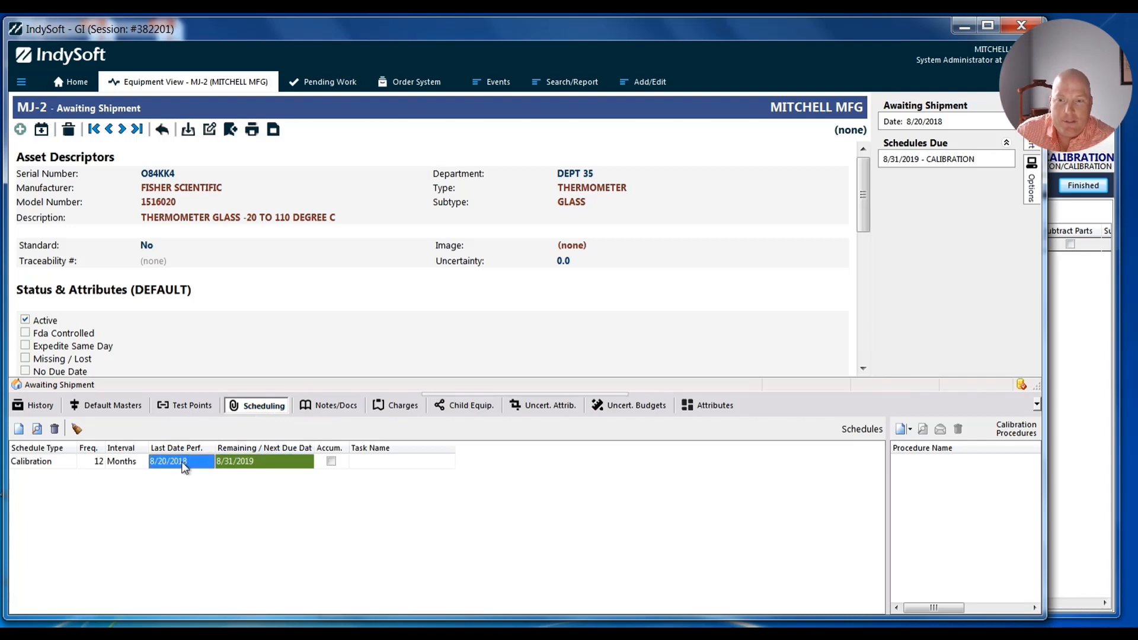
pyautogui.click(249, 462)
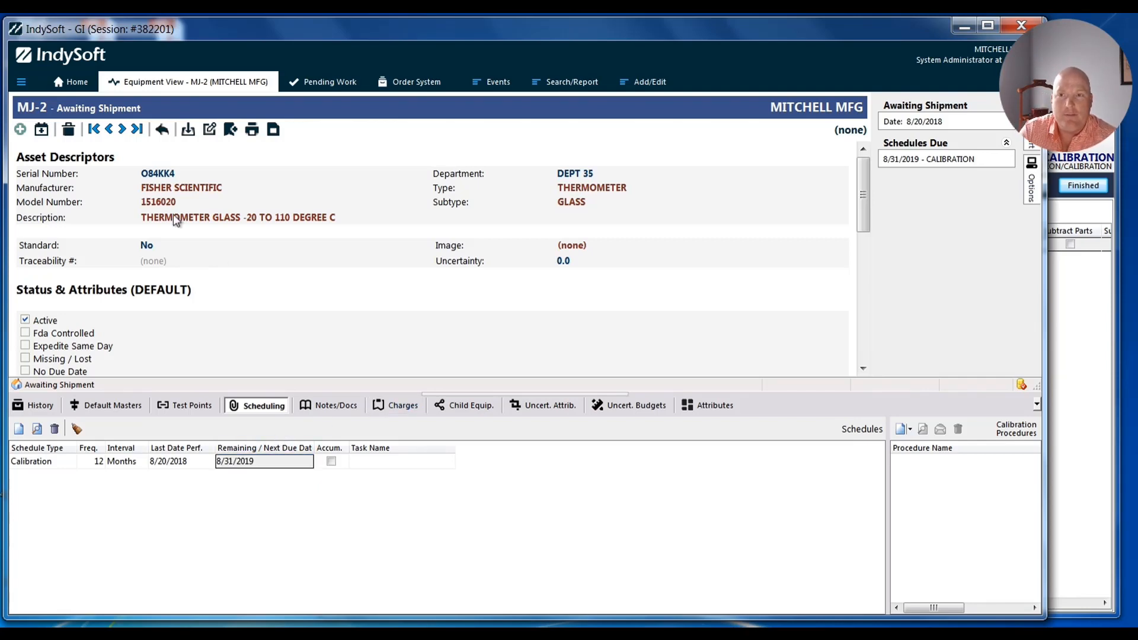
# Set the Date Adjustment in the system-wide due date settings to None.
pyautogui.click(72, 83)
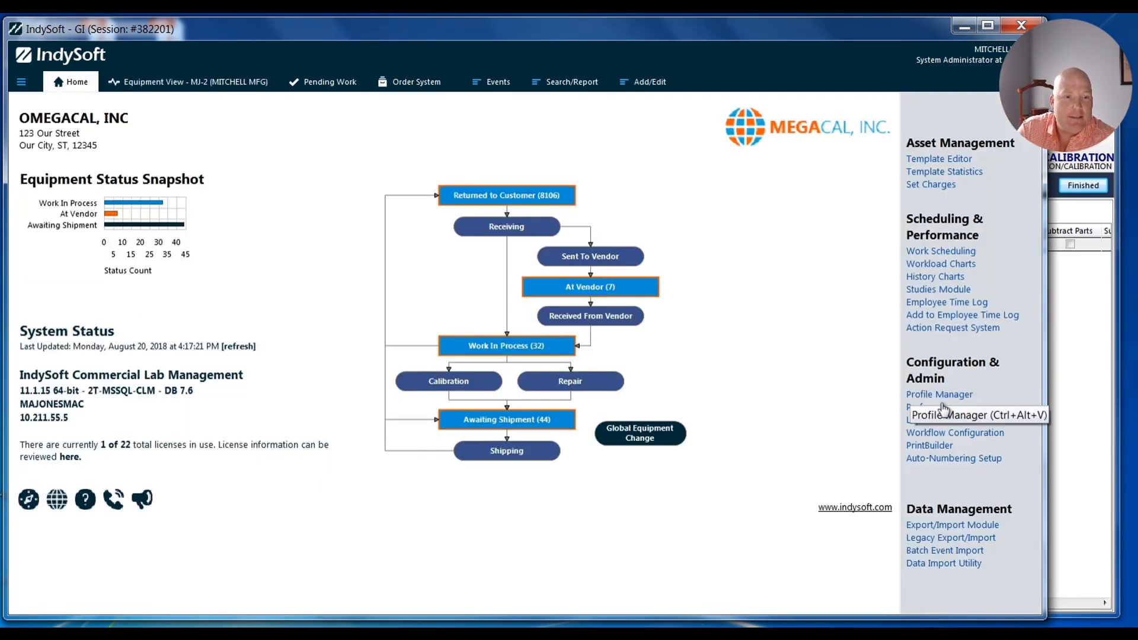
pyautogui.click(939, 407)
pyautogui.click(911, 456)
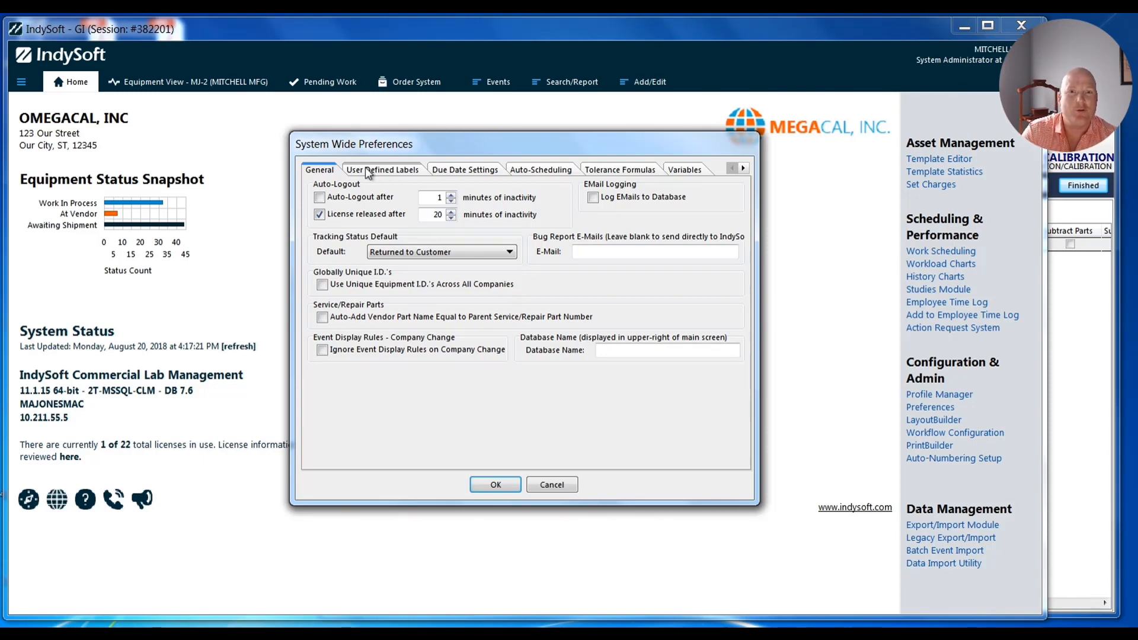
pyautogui.click(457, 172)
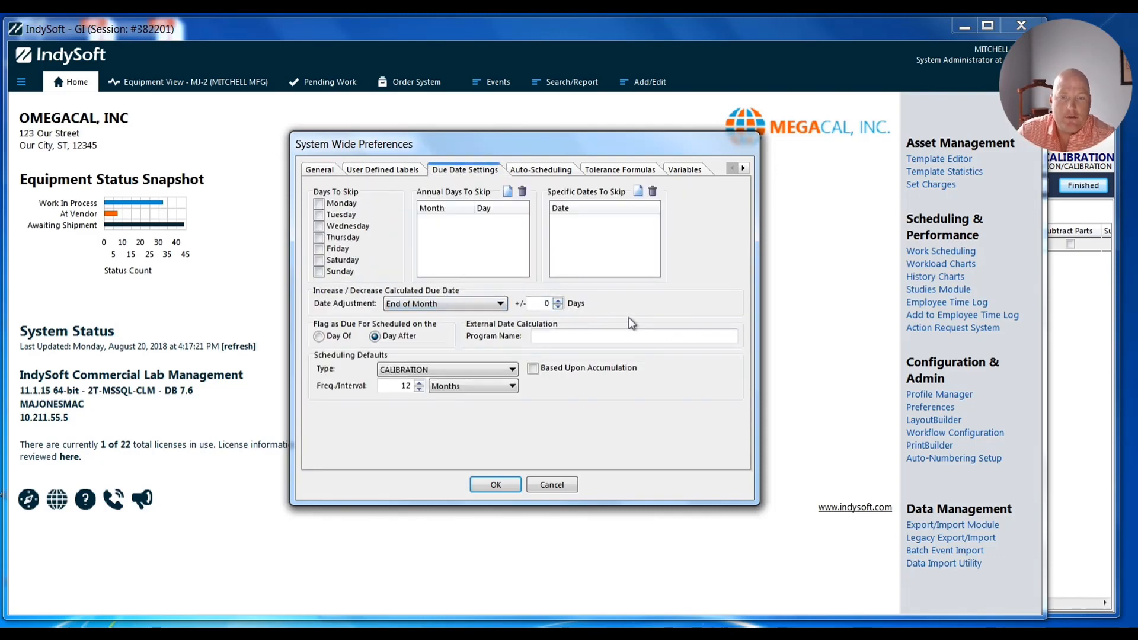
pyautogui.click(429, 305)
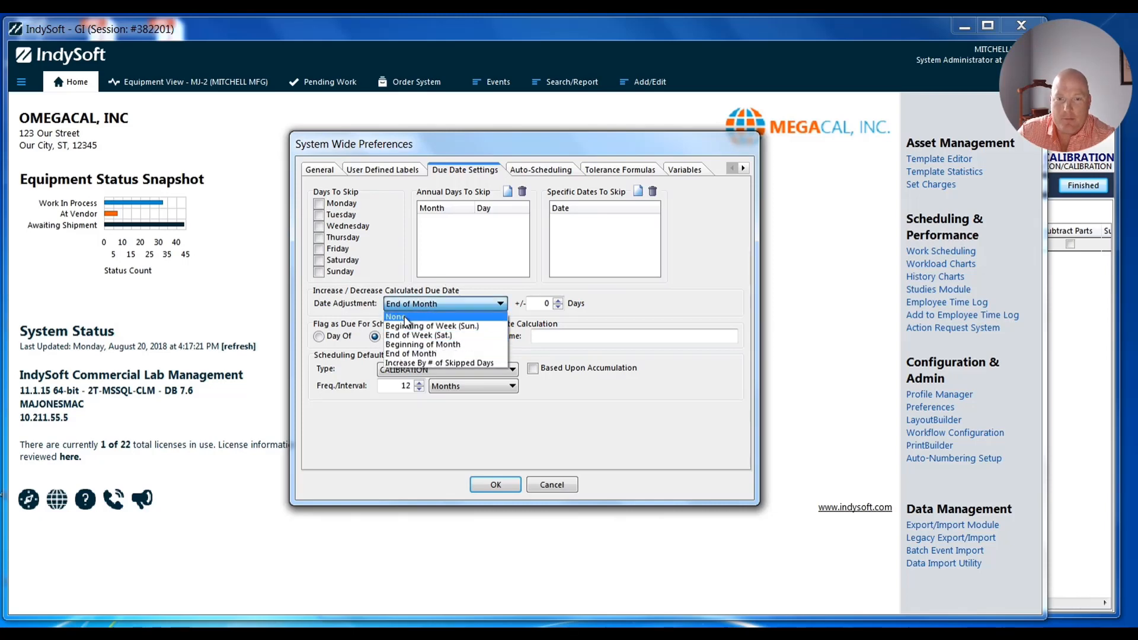
pyautogui.click(405, 318)
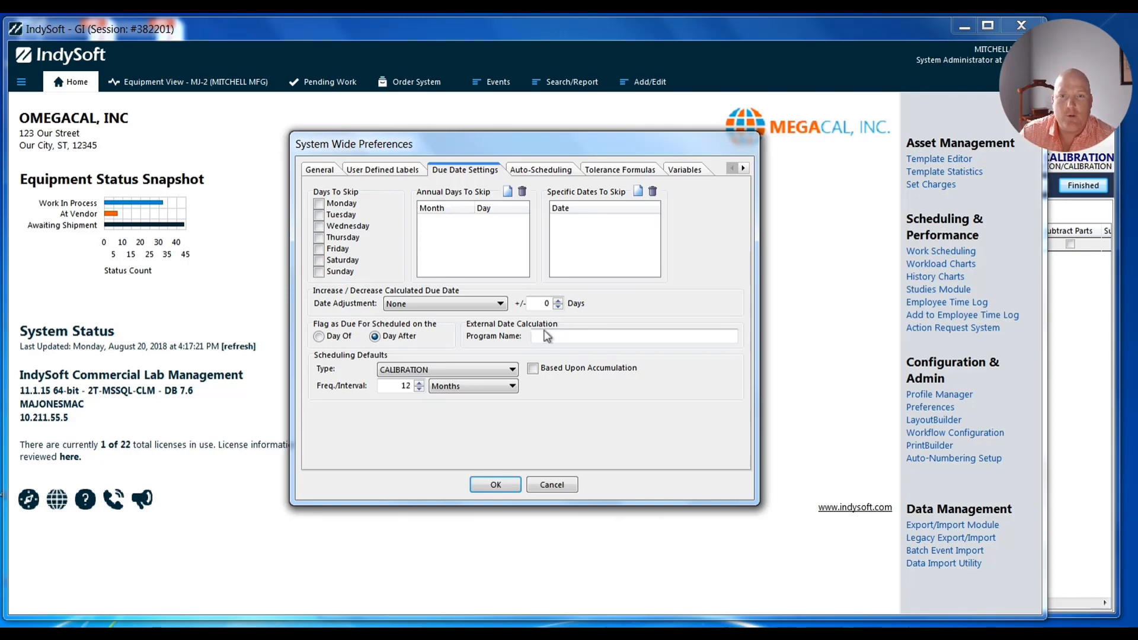
# Review Label 1 of the company user defined status box labels and save the system-wide preferences.
pyautogui.click(379, 172)
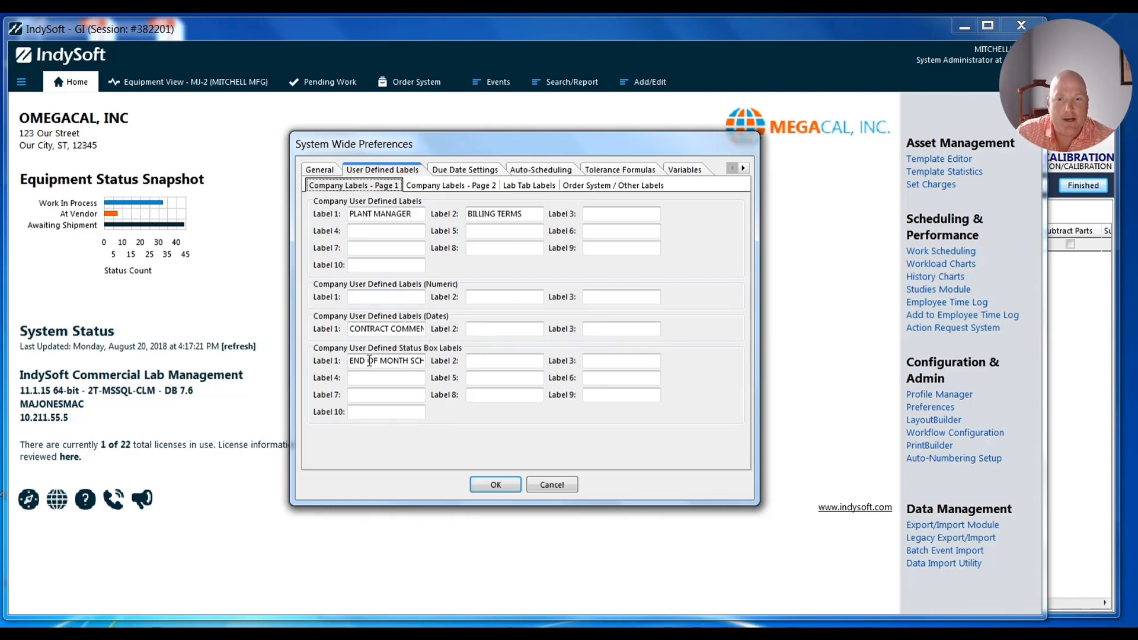
pyautogui.moveTo(351, 362); pyautogui.dragTo(428, 363)
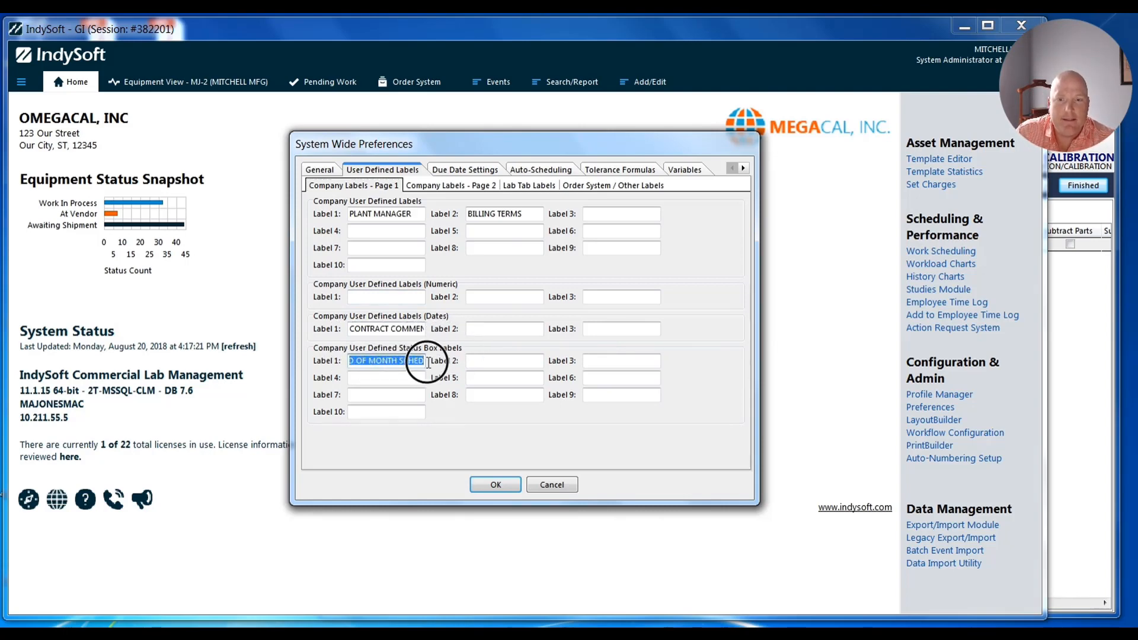
pyautogui.click(327, 362)
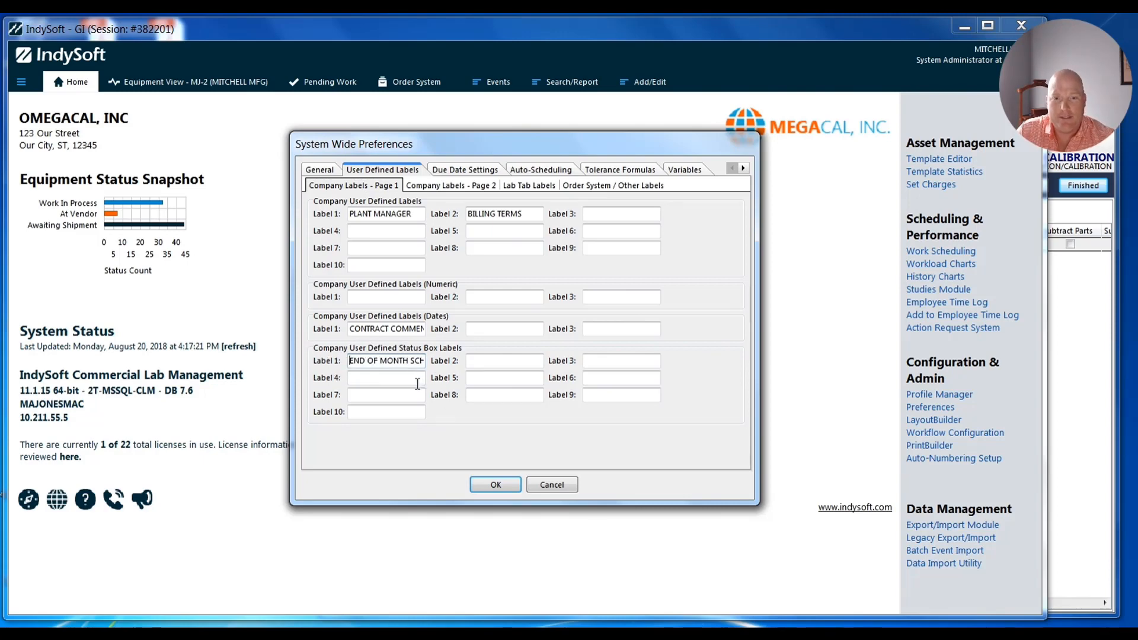
pyautogui.click(489, 486)
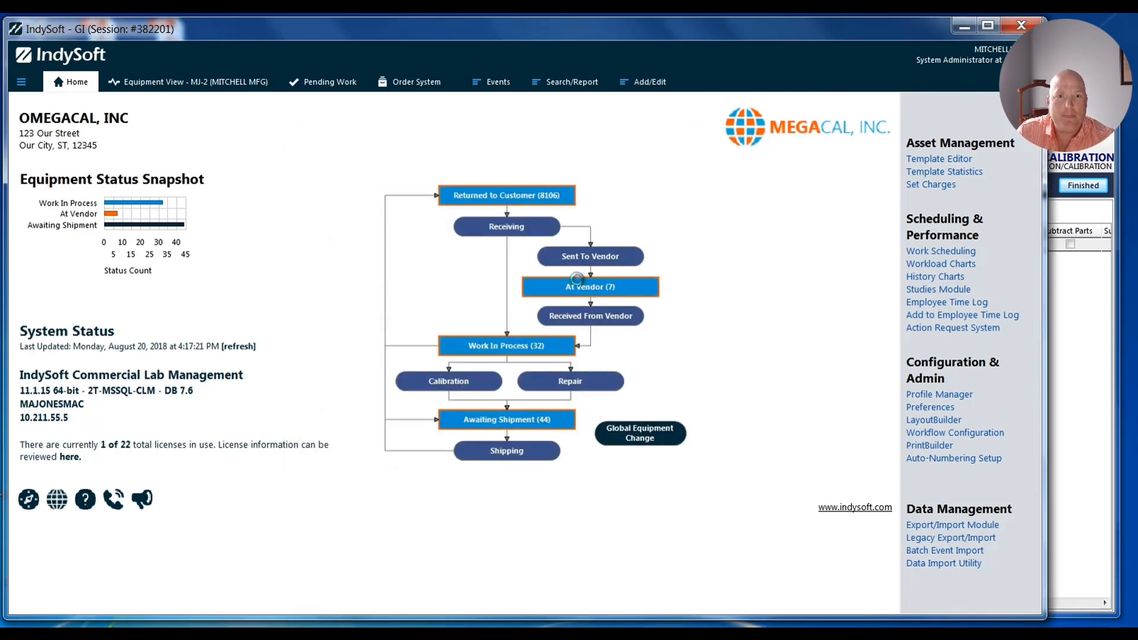
# Find the company MITCHELL MFG and examine the end-of-month status checkbox in its custom information.
pyautogui.click(641, 88)
pyautogui.moveTo(658, 122)
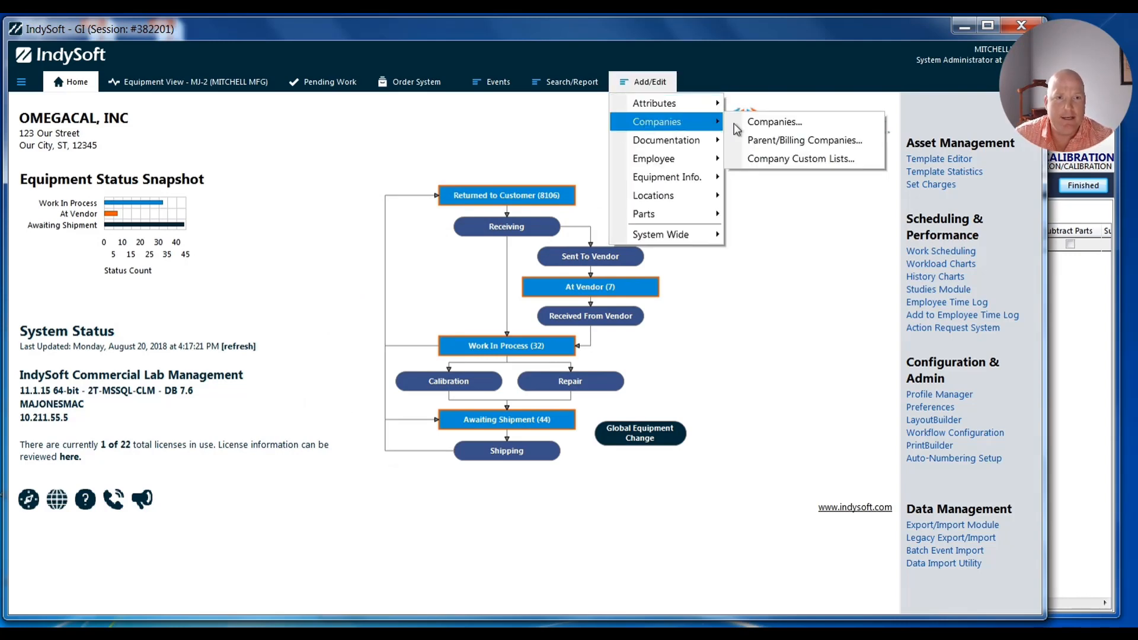
pyautogui.click(759, 123)
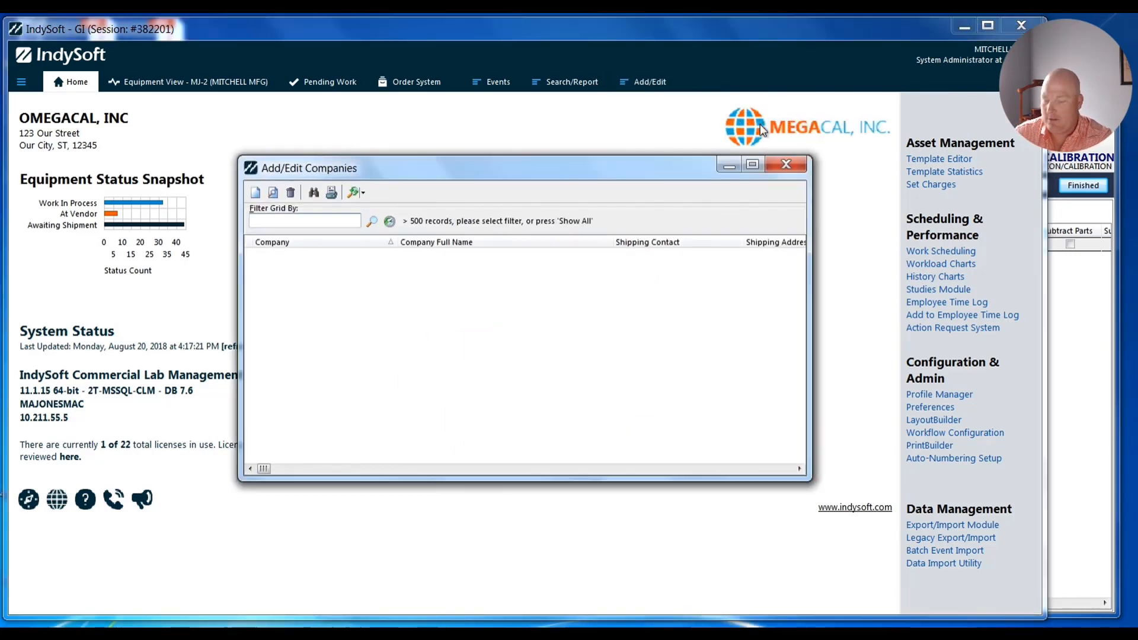
pyautogui.write('MITCHELL M')
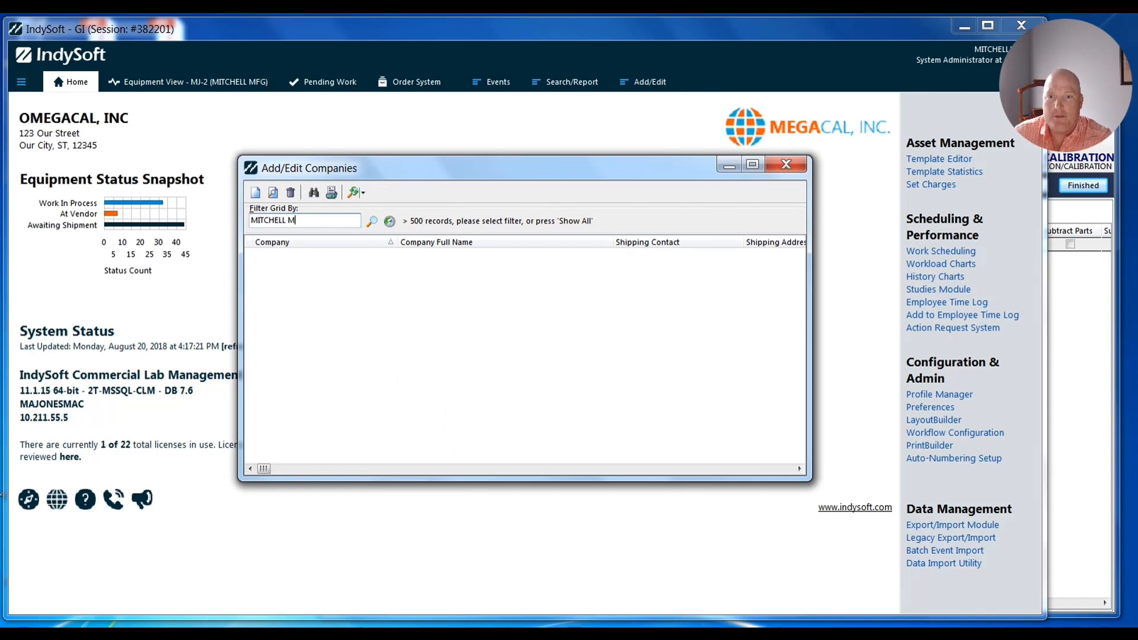
pyautogui.write('FG')
pyautogui.press('Return')
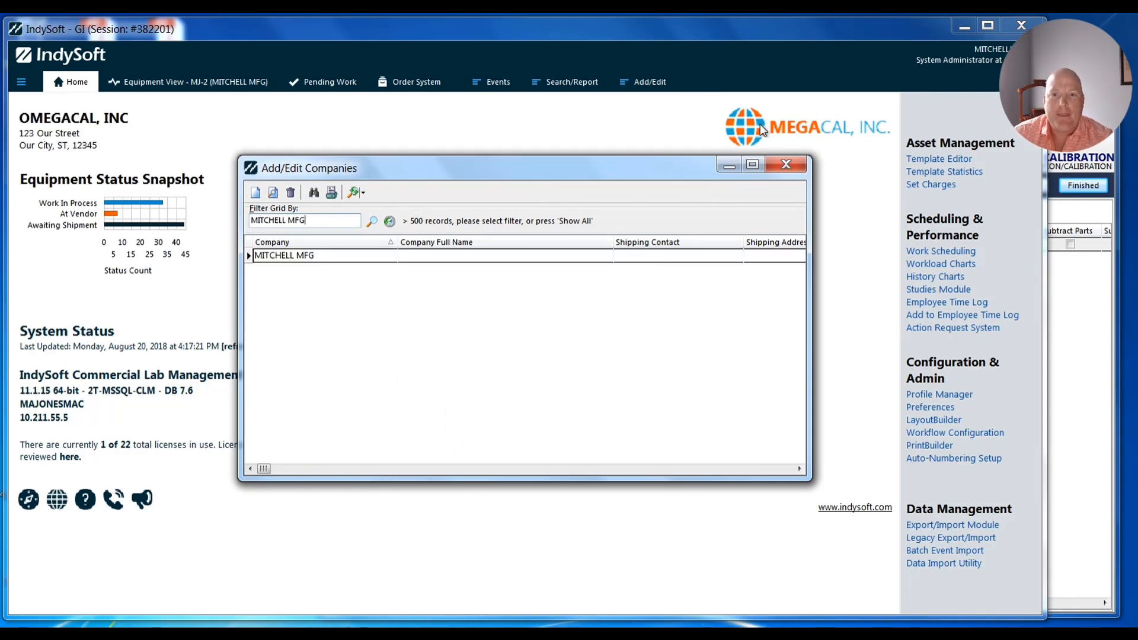
pyautogui.doubleClick(311, 255)
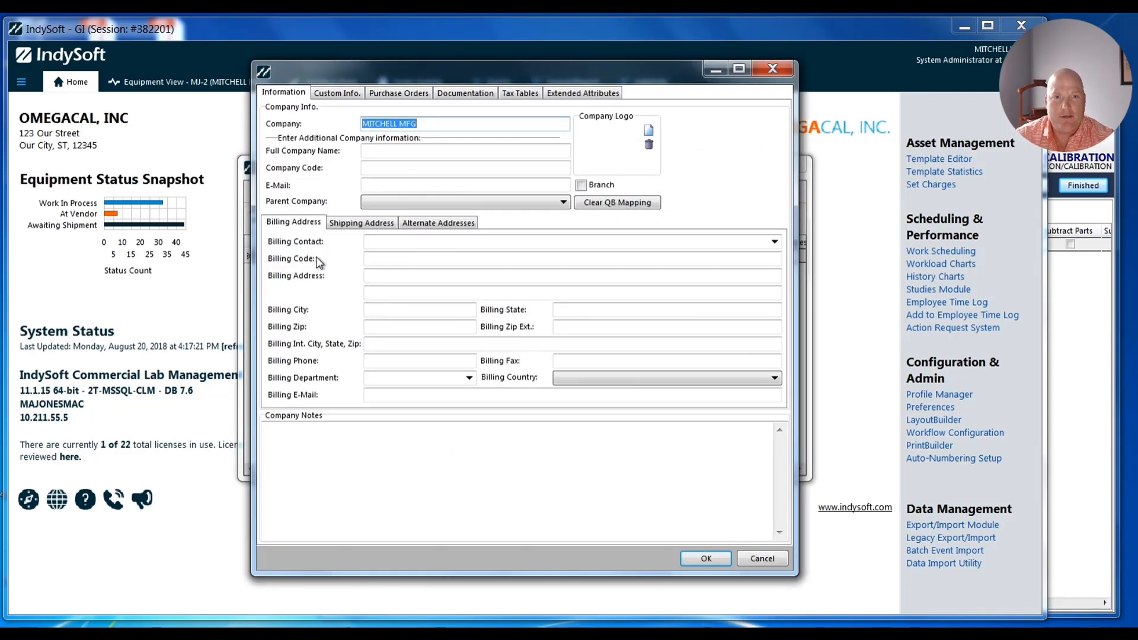
pyautogui.click(334, 94)
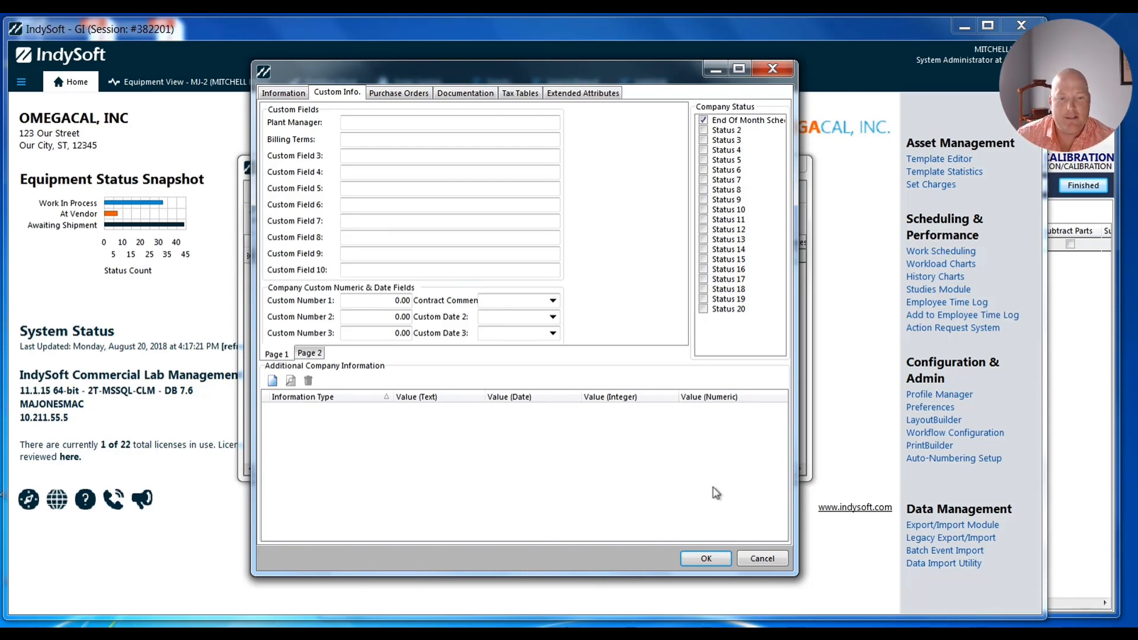
pyautogui.click(718, 559)
# Filter the companies by ABC and examine the end-of-month status checkbox in ABC COMPANY INC's custom information.
pyautogui.click(301, 220)
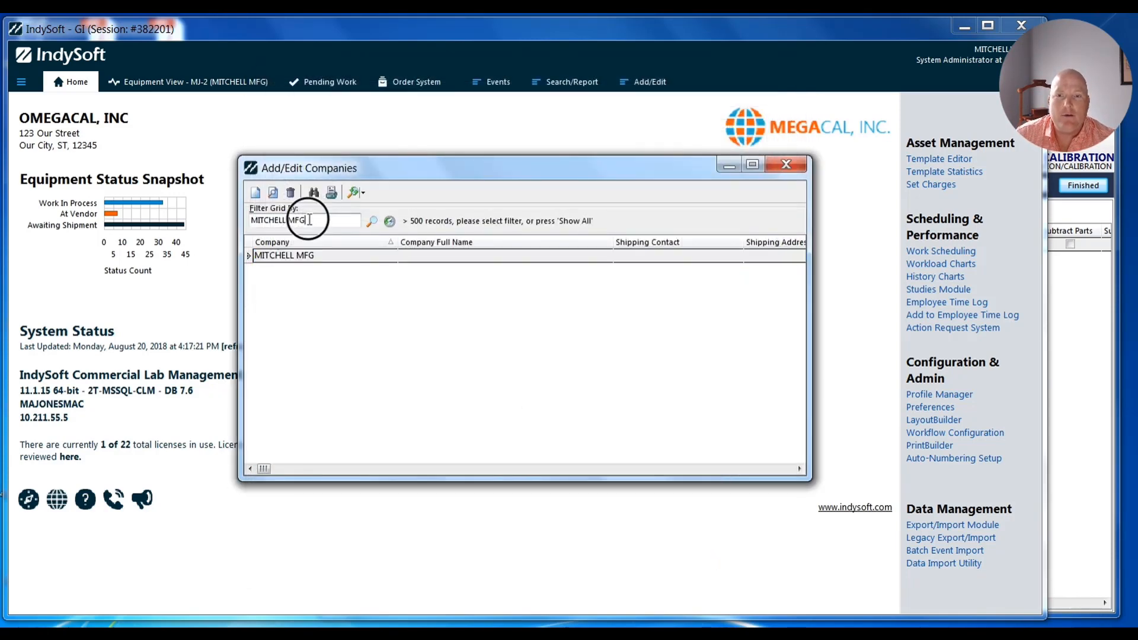
pyautogui.write('BAC')
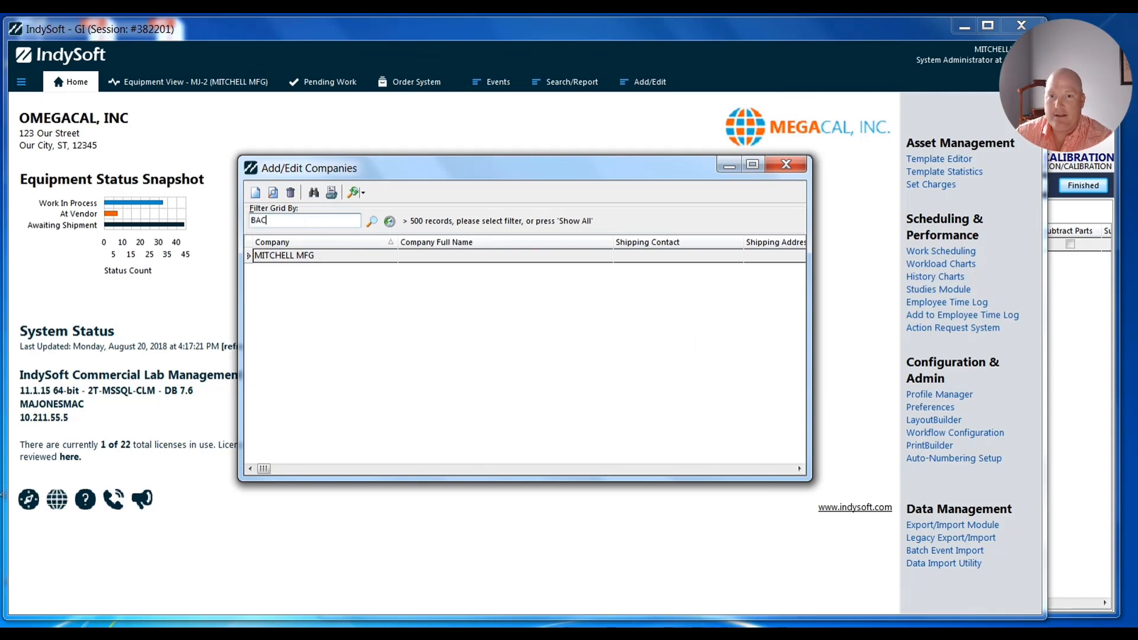
pyautogui.press('BackSpace')
pyautogui.press('BackSpace')
pyautogui.press('BackSpace')
pyautogui.write('ABC')
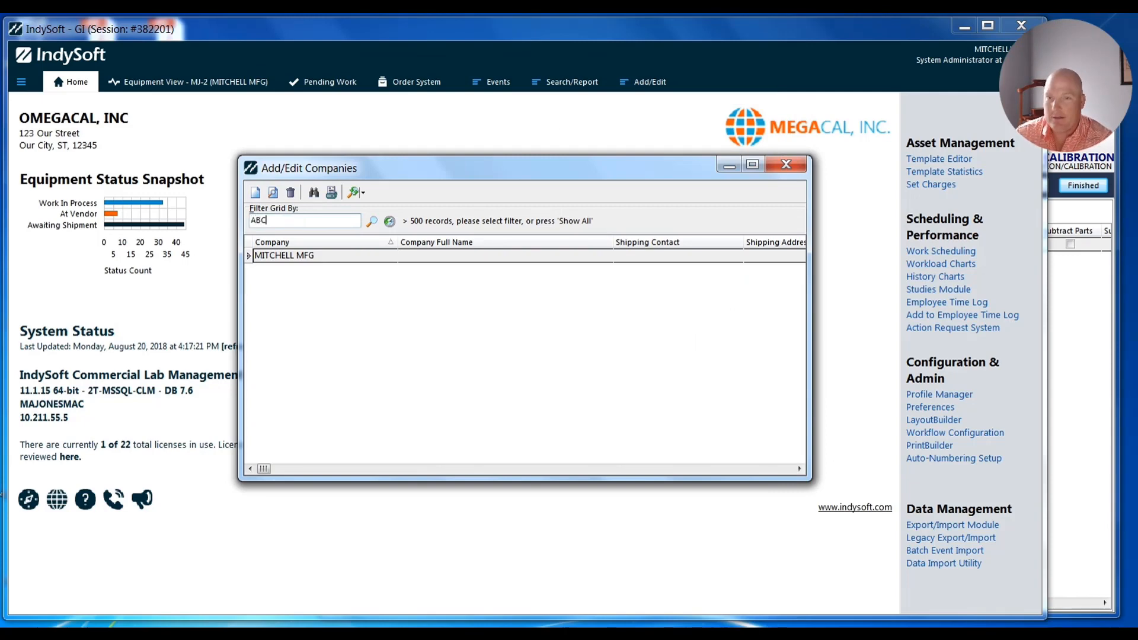
pyautogui.doubleClick(339, 256)
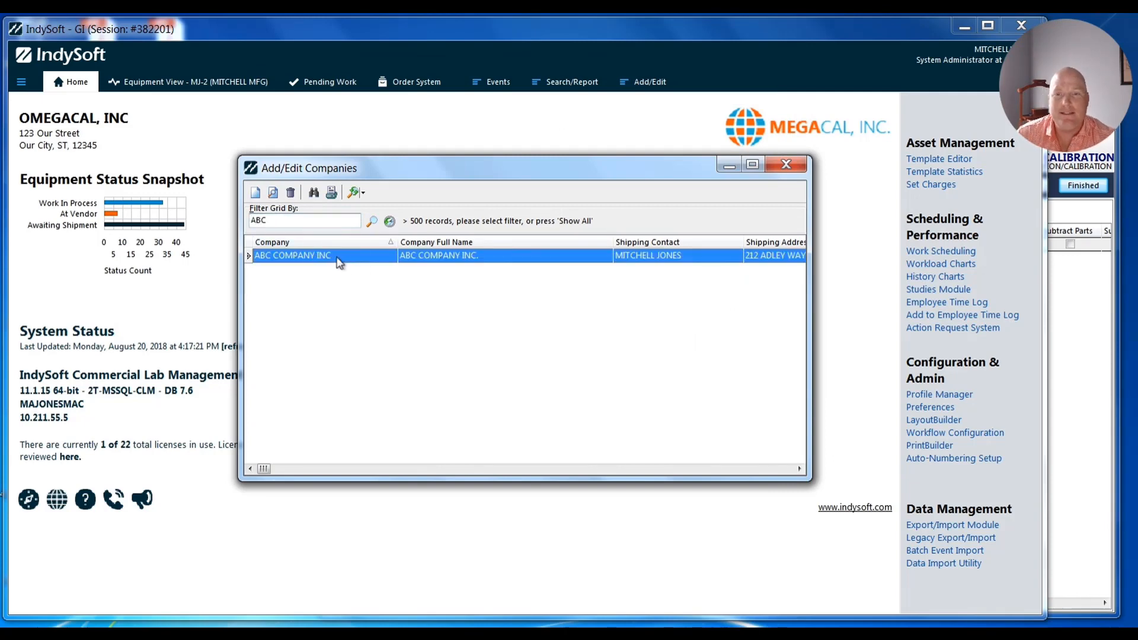
pyautogui.click(336, 94)
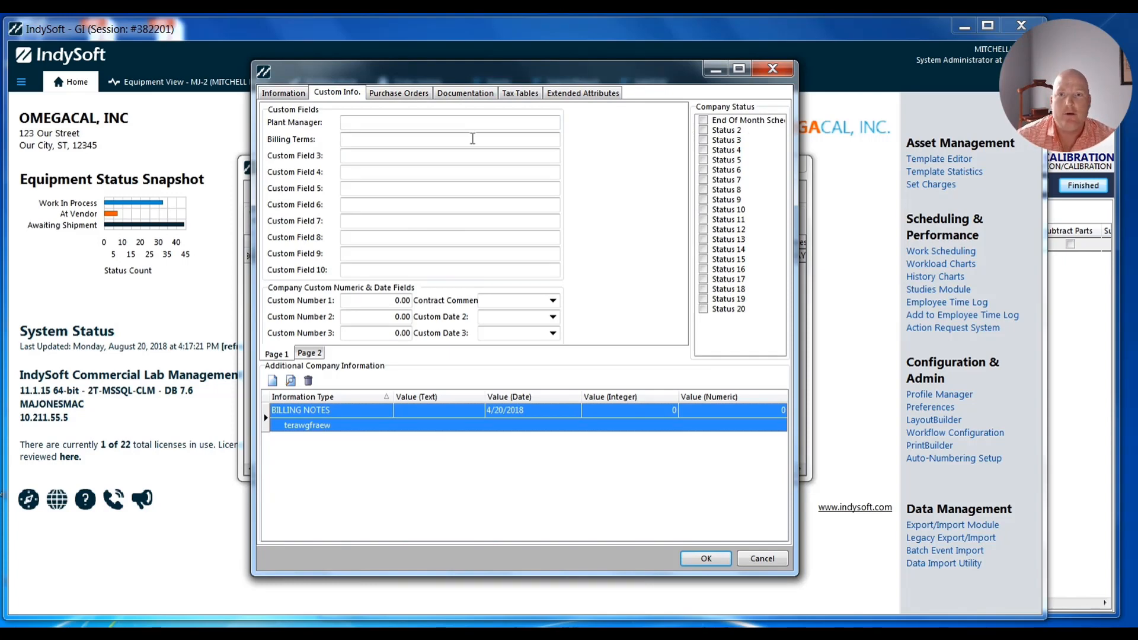
pyautogui.click(773, 67)
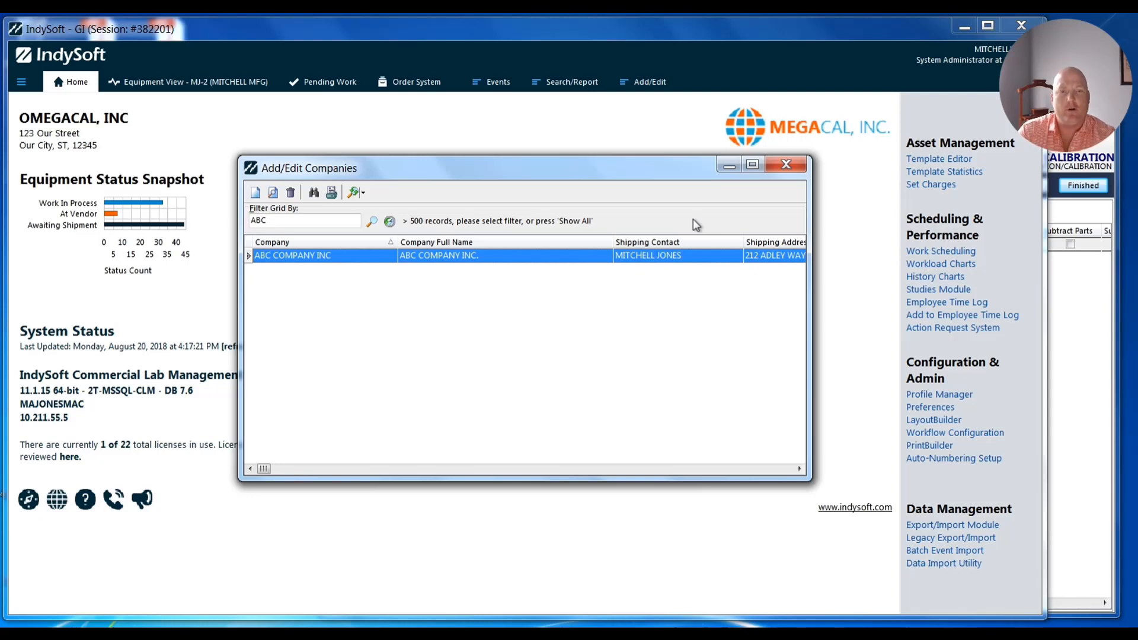
# Close the company list and open the CALIBRATION entry in the workflow configuration's Schedule Updates for editing.
pyautogui.click(785, 166)
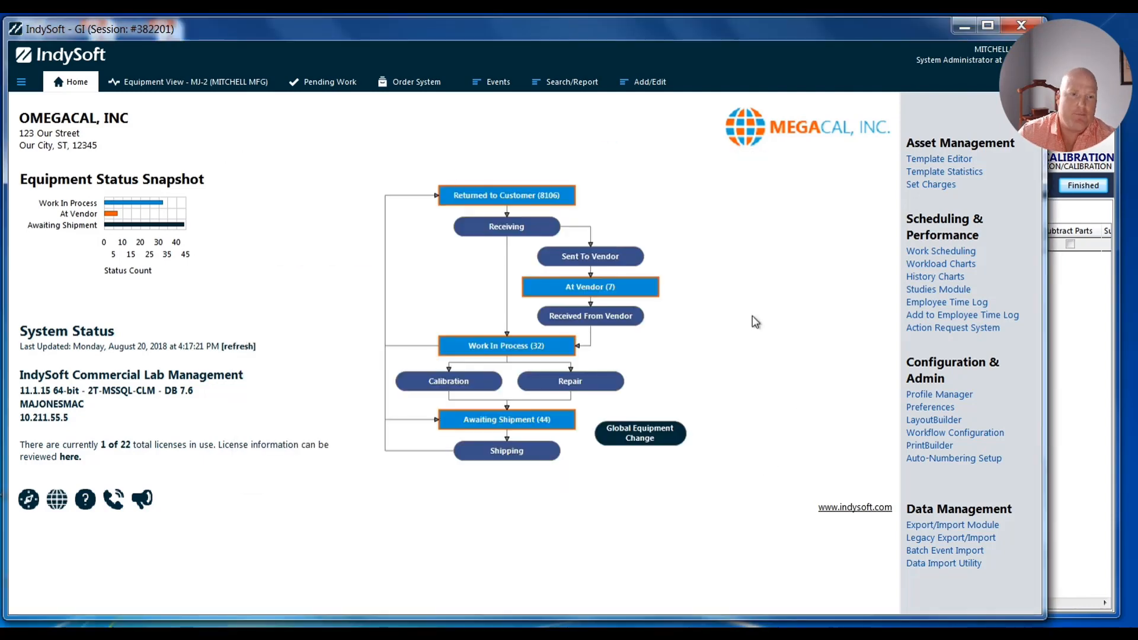
pyautogui.click(941, 433)
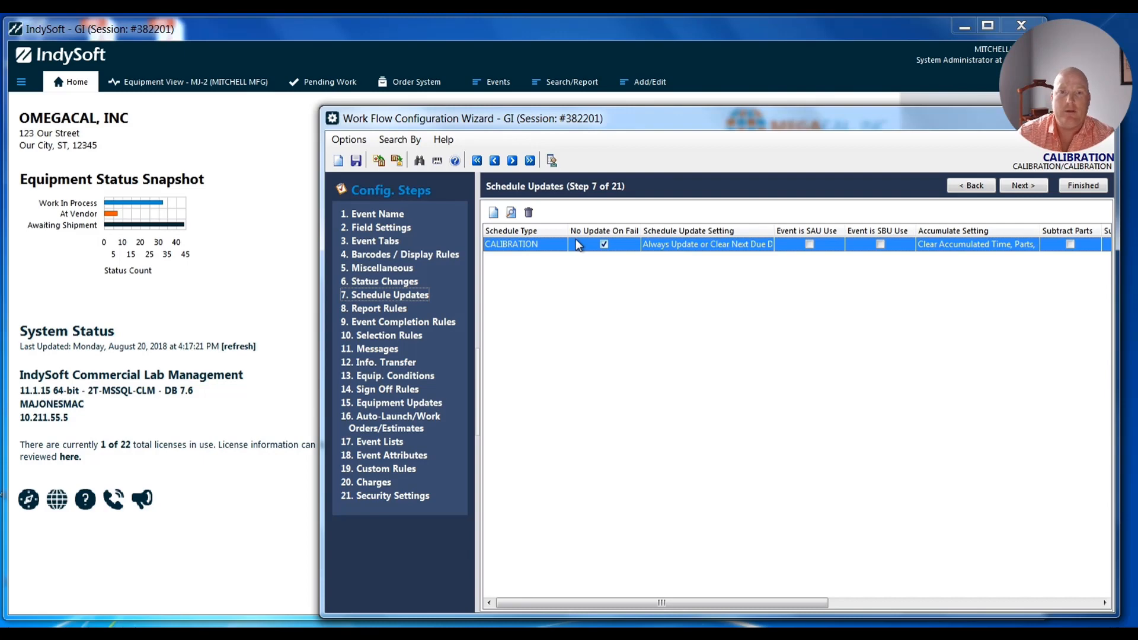
pyautogui.doubleClick(542, 243)
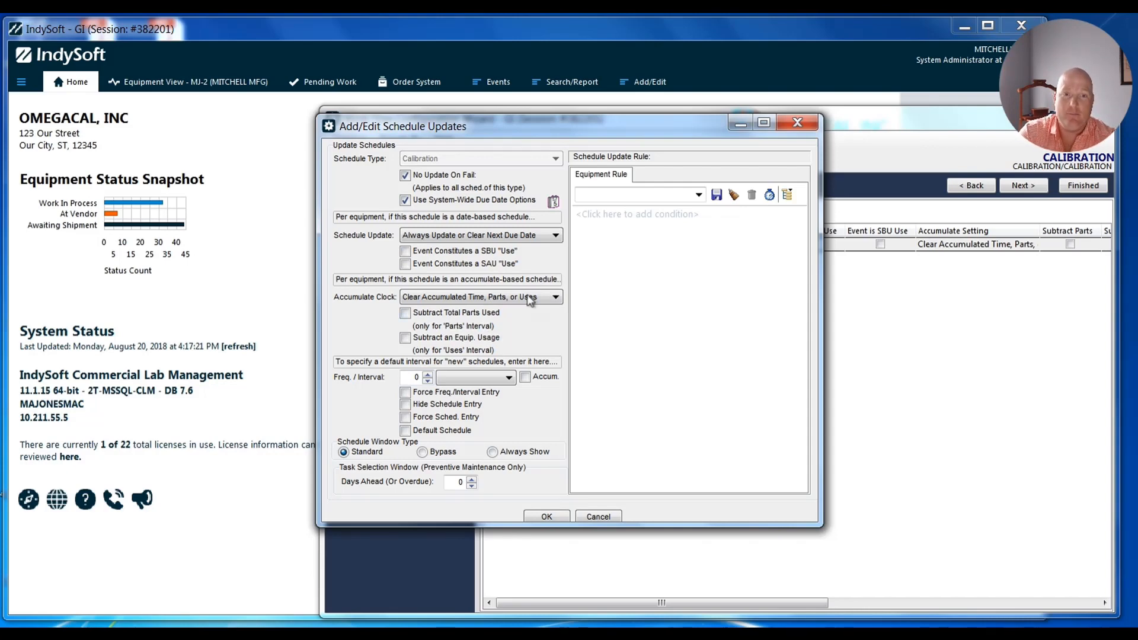
# Add the equipment rule "Company (End Of Month Sched) is Unchecked" to the CALIBRATION schedule update and save the entry.
pyautogui.click(598, 214)
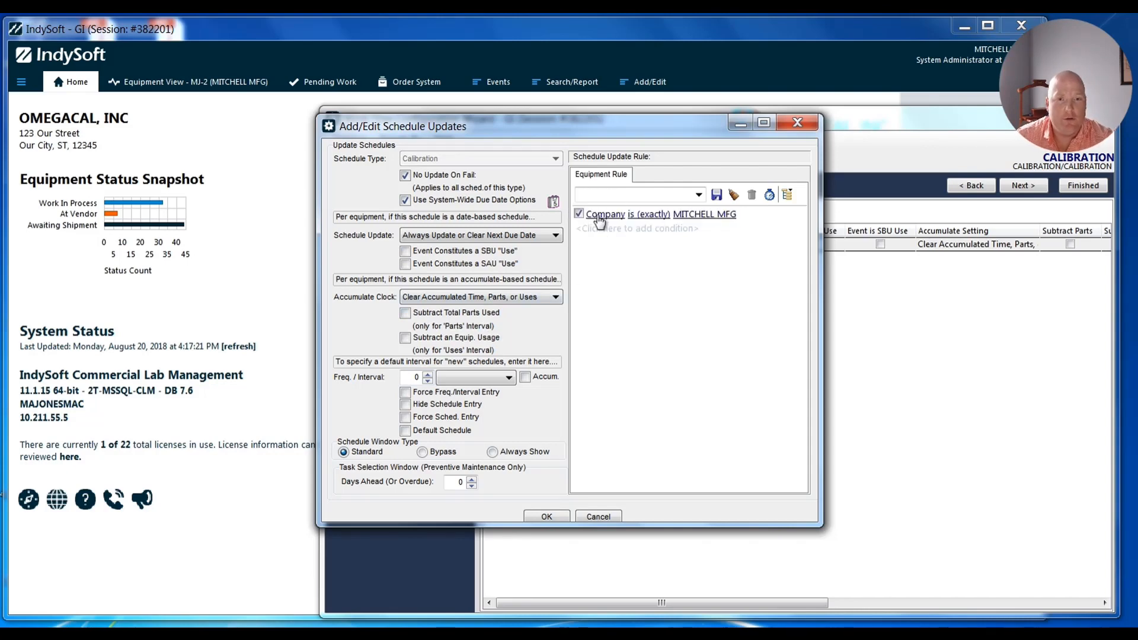
pyautogui.click(606, 214)
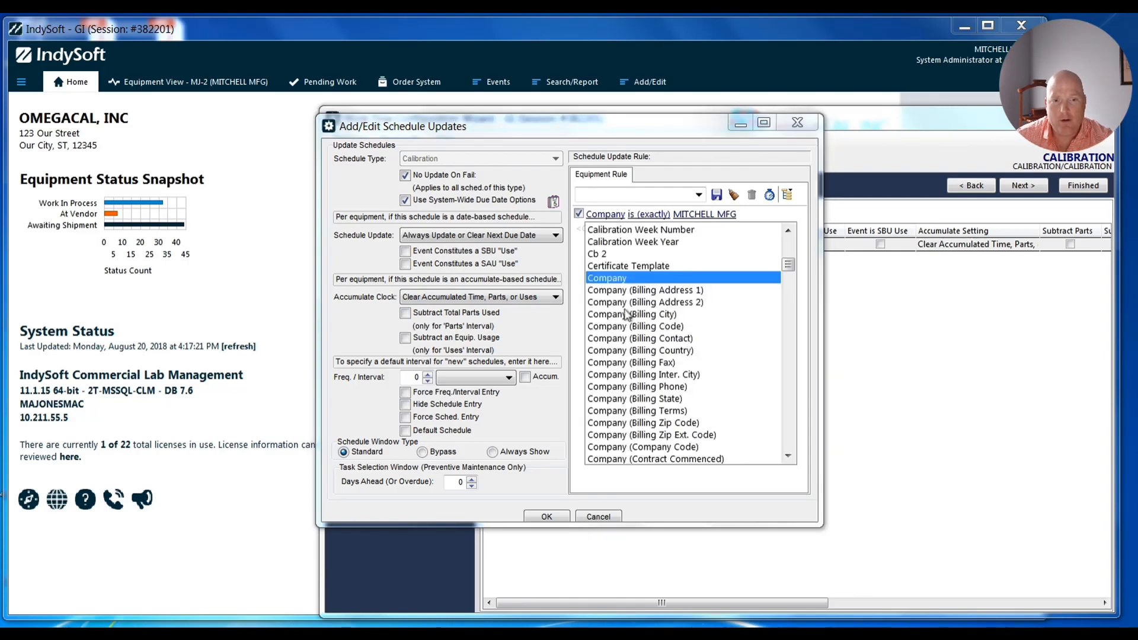
pyautogui.scroll(-3, 640, 356)
pyautogui.scroll(-12, 643, 368)
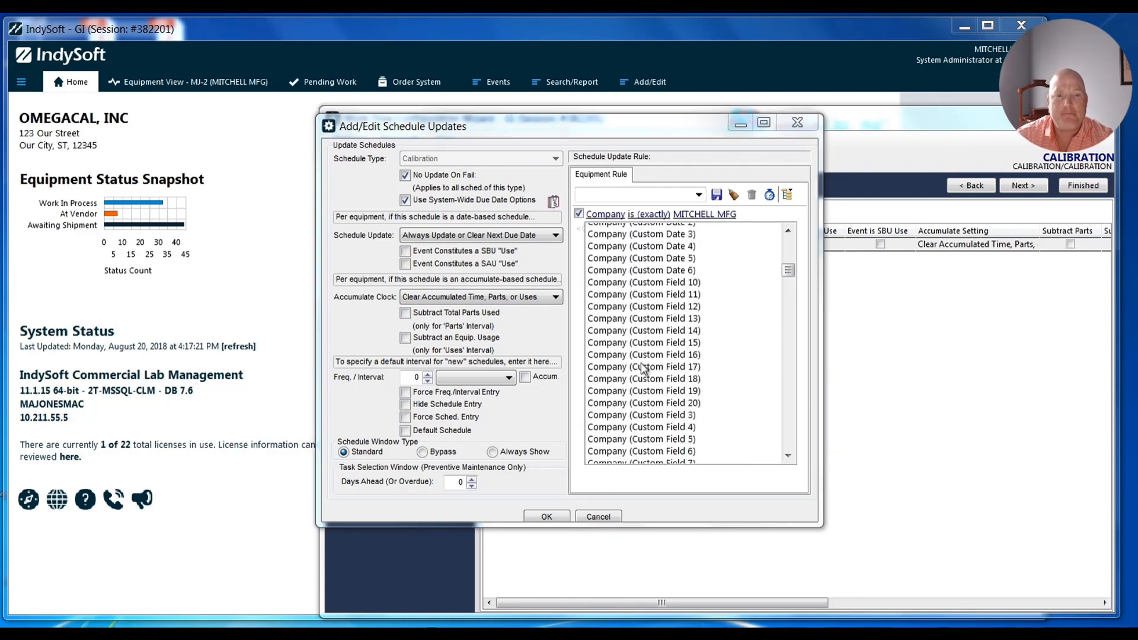
pyautogui.scroll(-2, 644, 368)
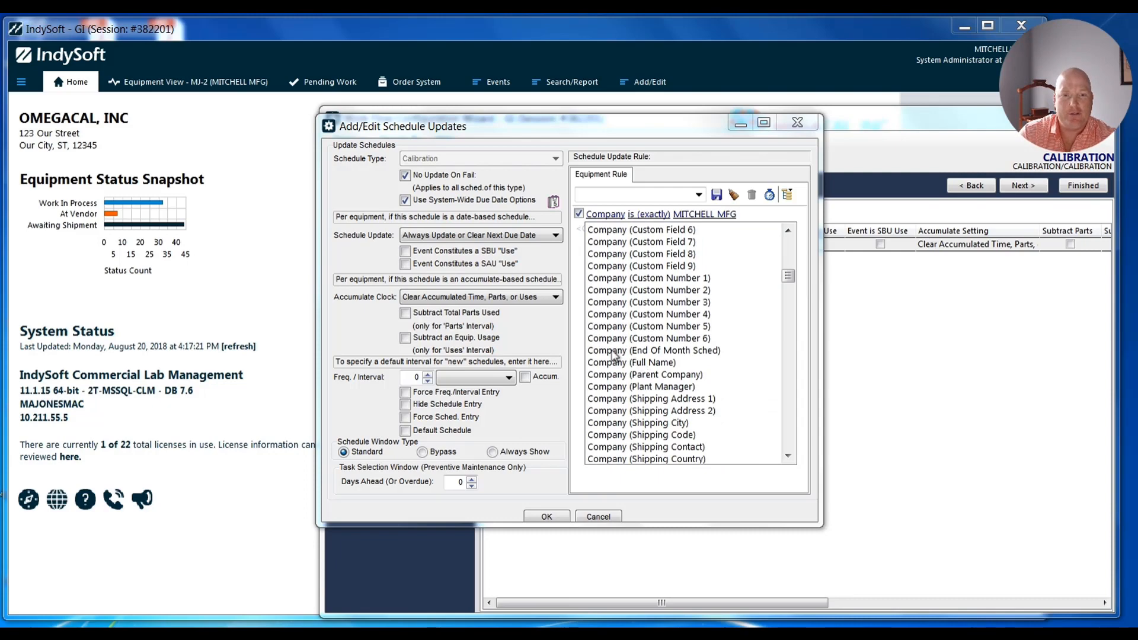
pyautogui.click(661, 352)
pyautogui.click(740, 214)
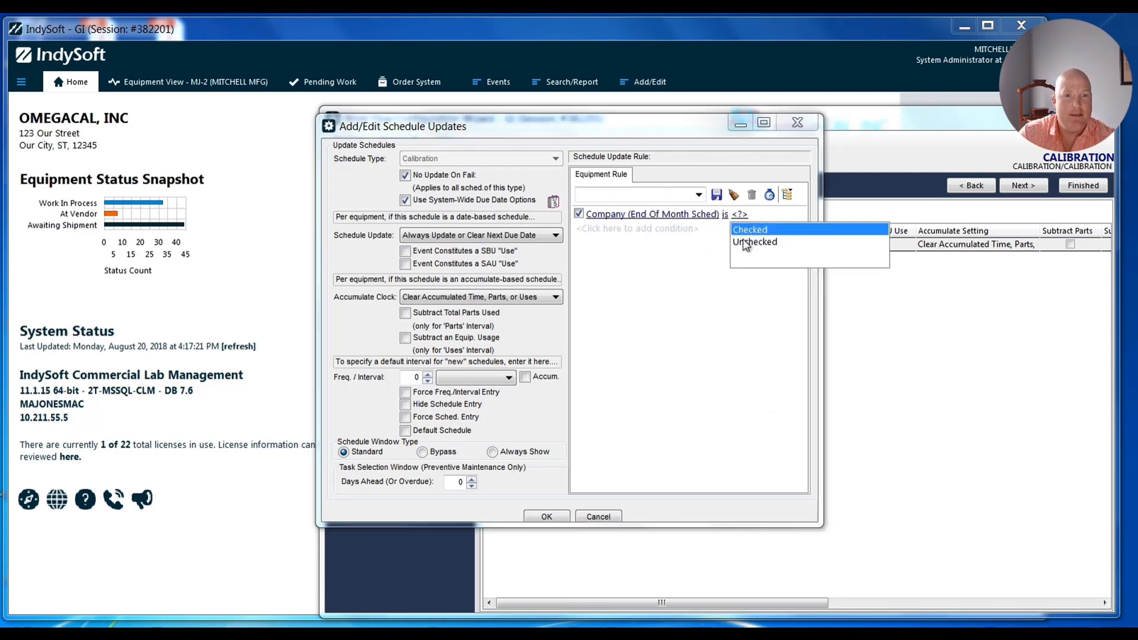
pyautogui.click(743, 244)
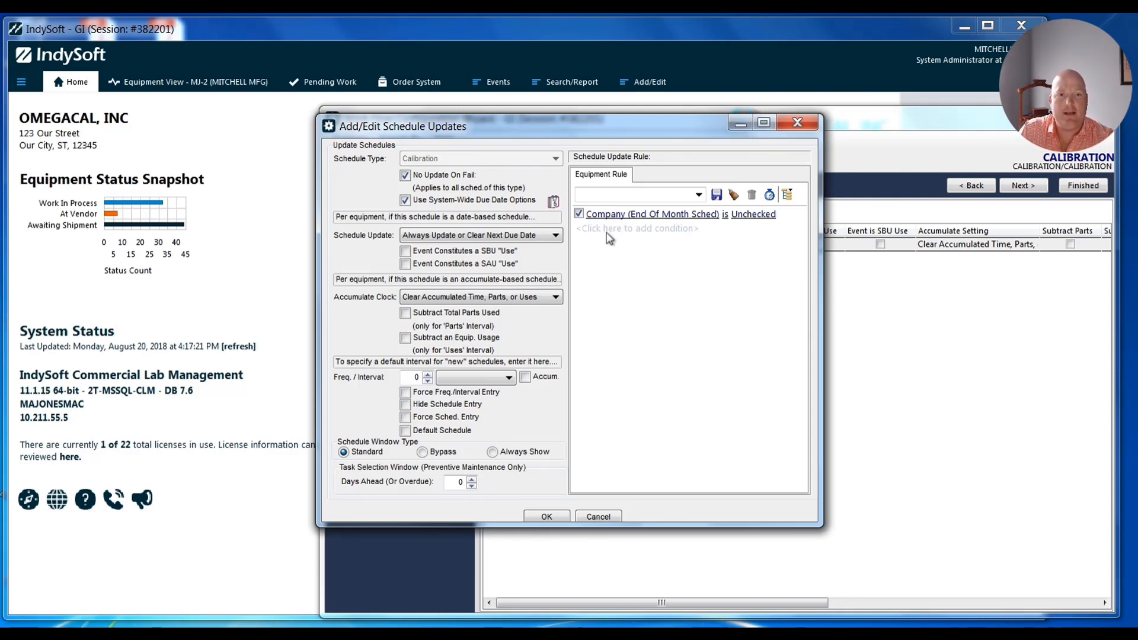
pyautogui.click(546, 517)
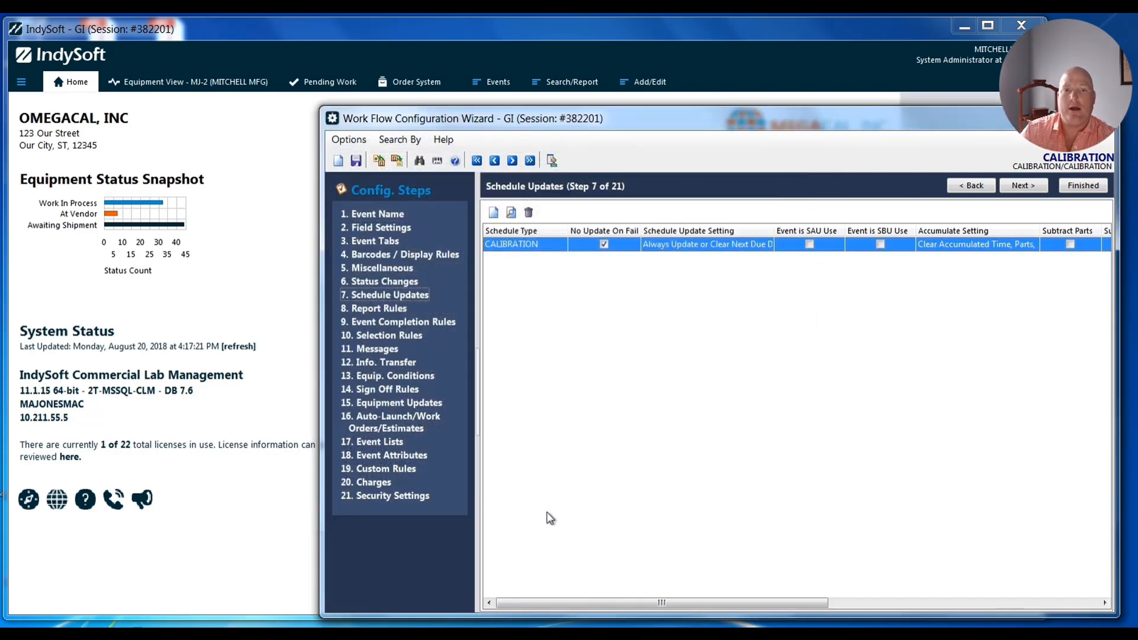
# Add a second Calibration schedule update with No Update On Fail enabled and Use System-Wide Due Date Options disabled.
pyautogui.click(493, 213)
pyautogui.click(453, 162)
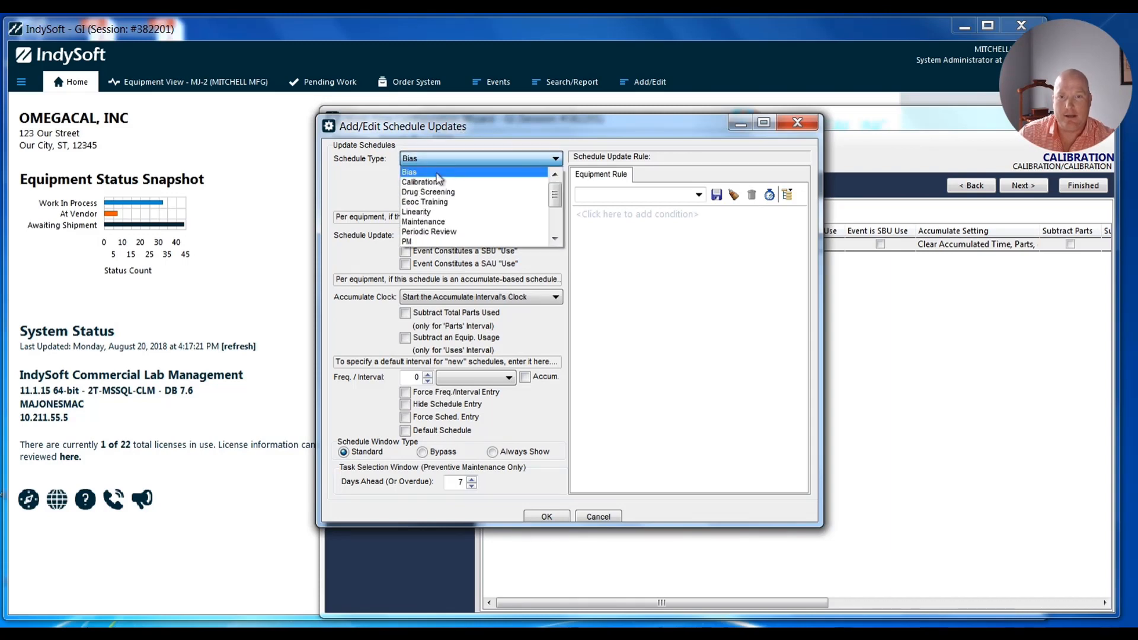
pyautogui.click(418, 179)
pyautogui.click(405, 176)
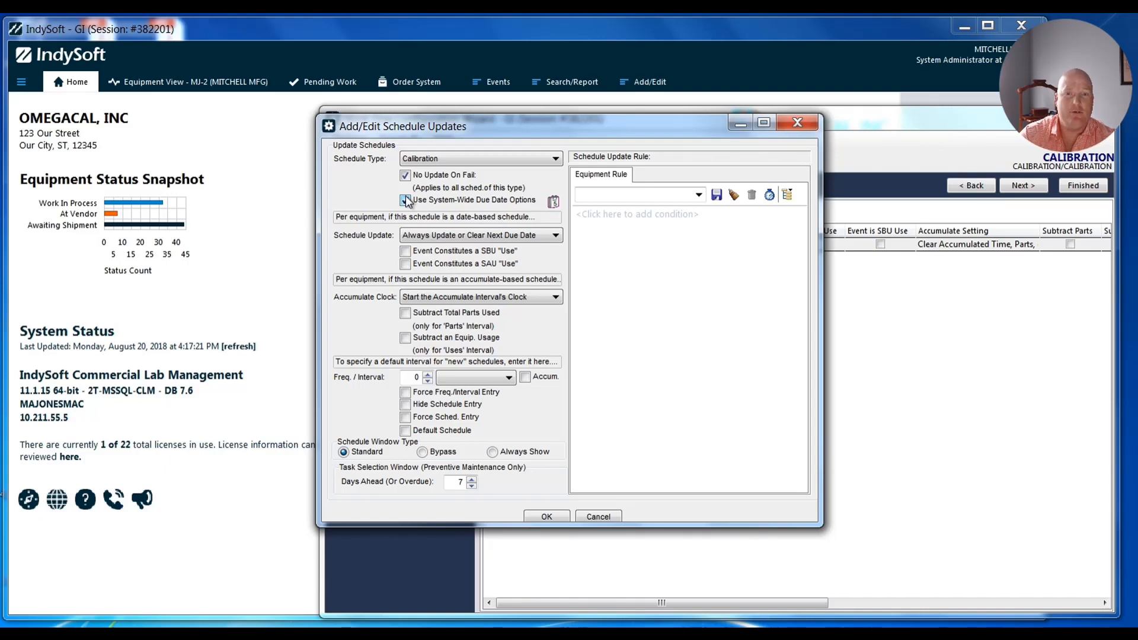
pyautogui.click(406, 200)
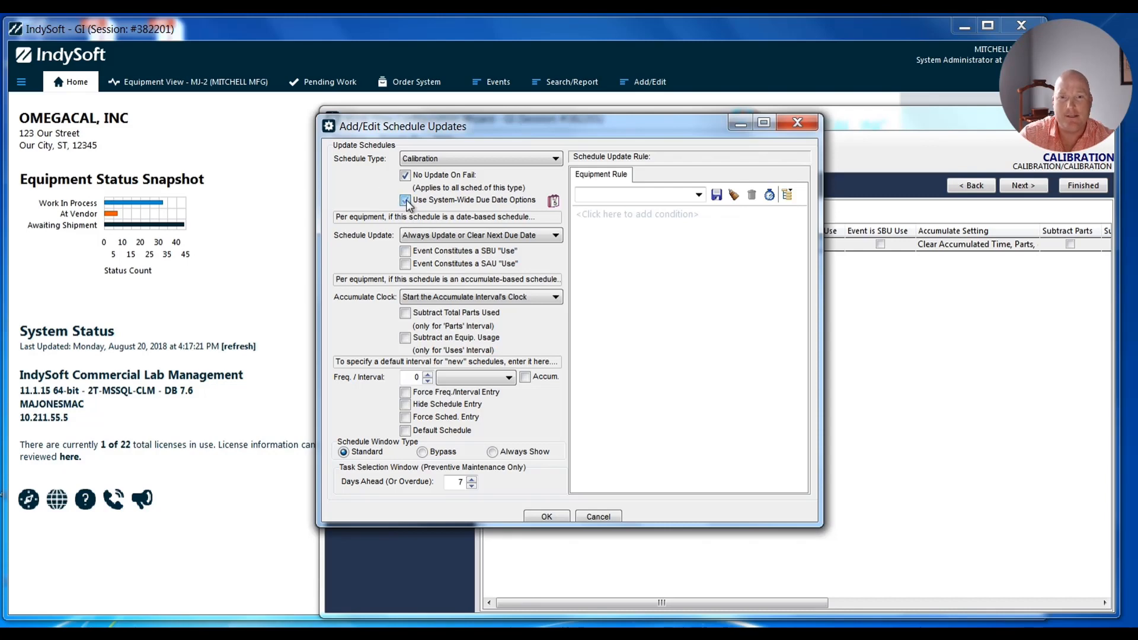
pyautogui.click(544, 517)
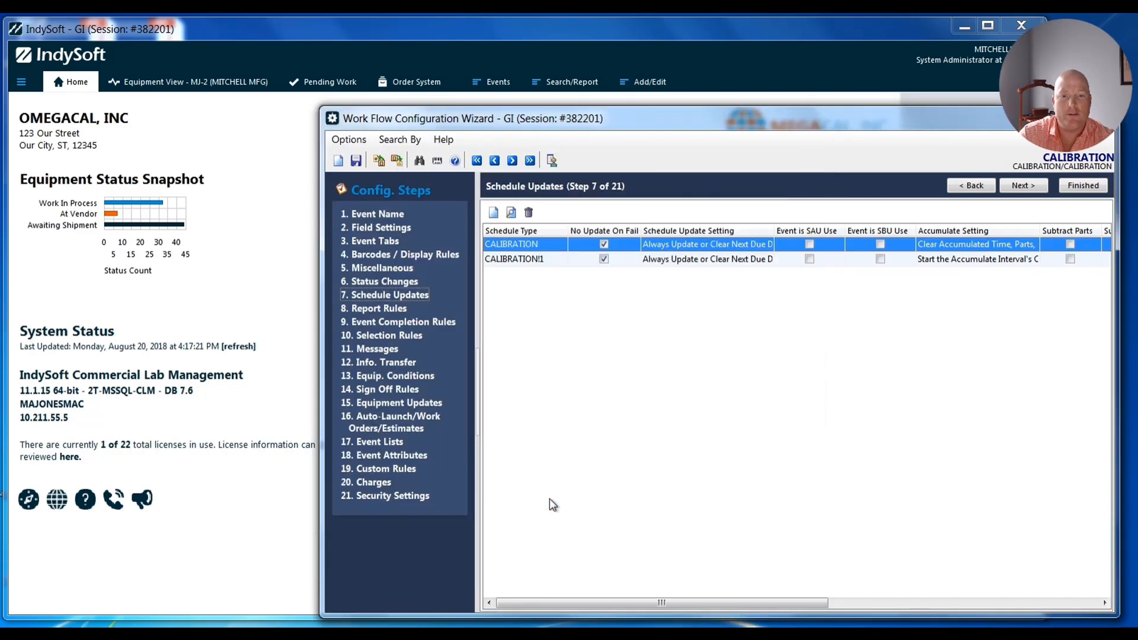
# Review the first CALIBRATION entry's rule, then give the second entry the equipment rule "Company (End Of Month Sched) is Checked".
pyautogui.doubleClick(517, 244)
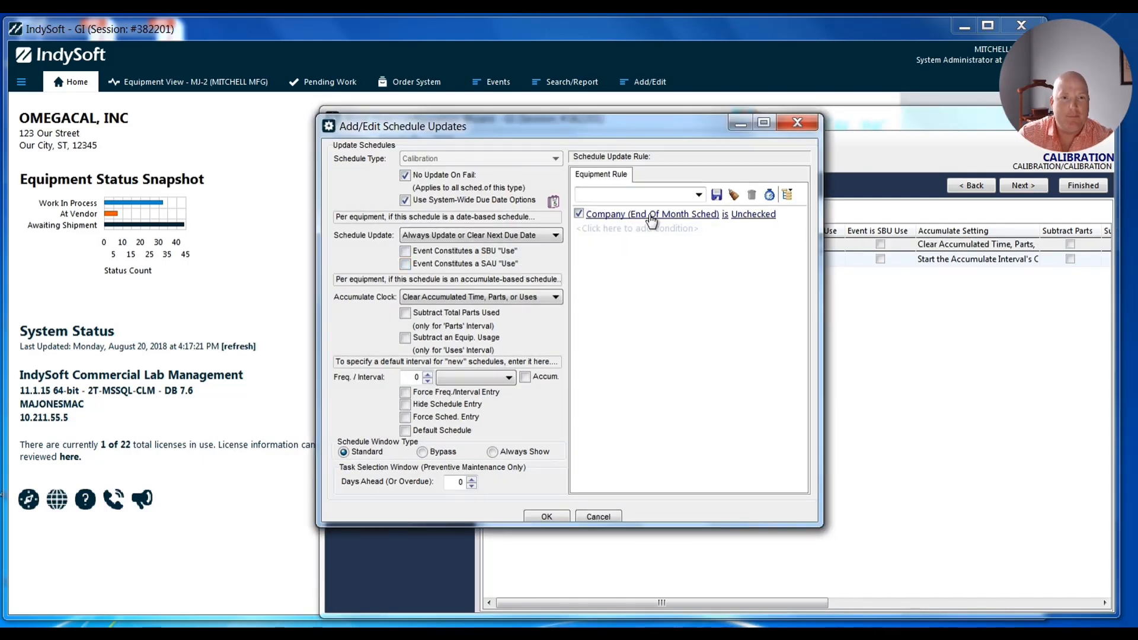
pyautogui.click(547, 515)
pyautogui.click(513, 260)
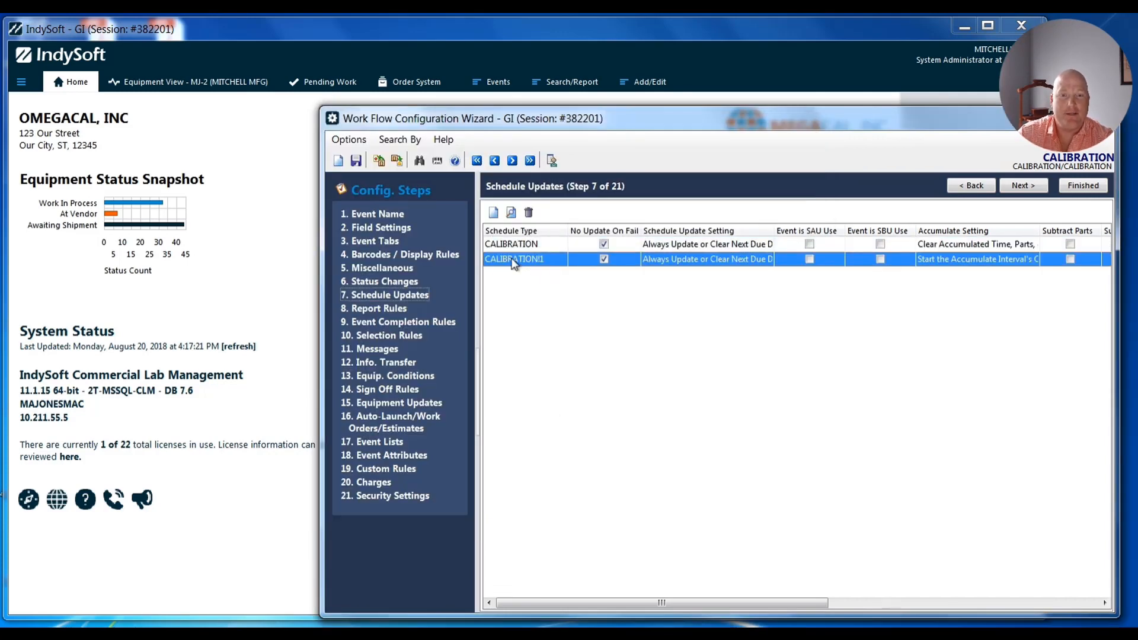
pyautogui.doubleClick(513, 261)
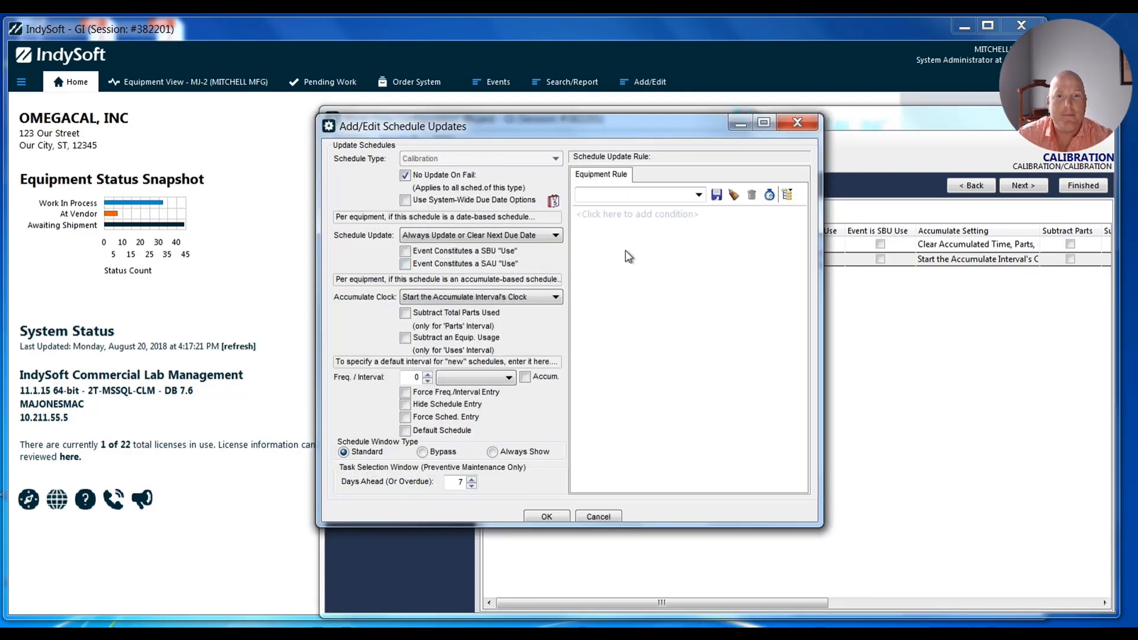
pyautogui.click(595, 216)
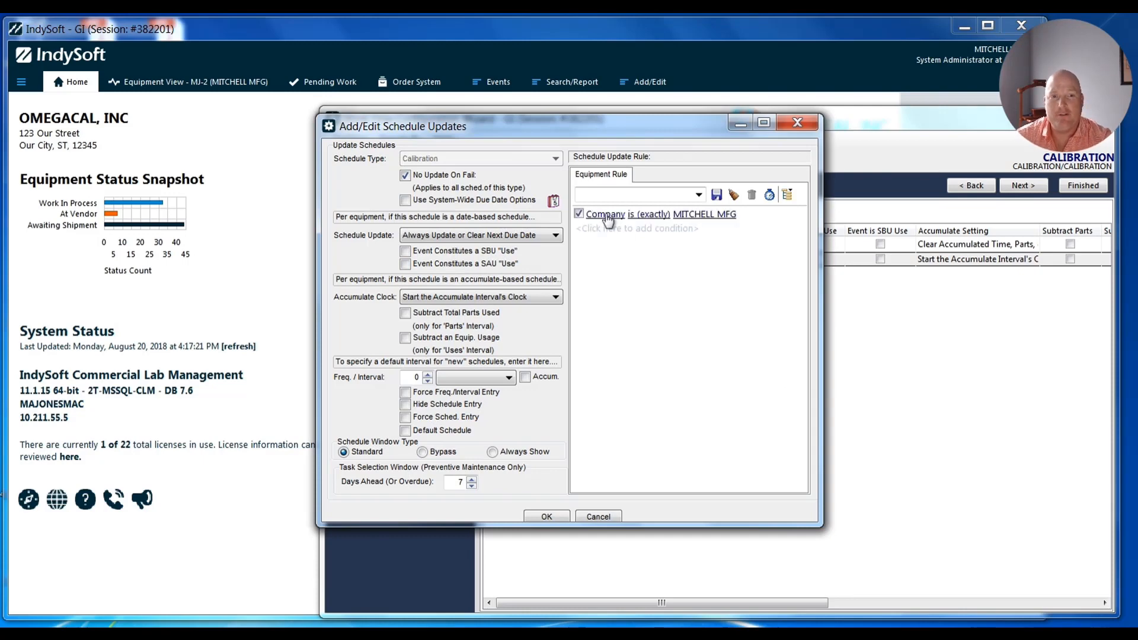
pyautogui.click(608, 215)
pyautogui.scroll(-7, 623, 344)
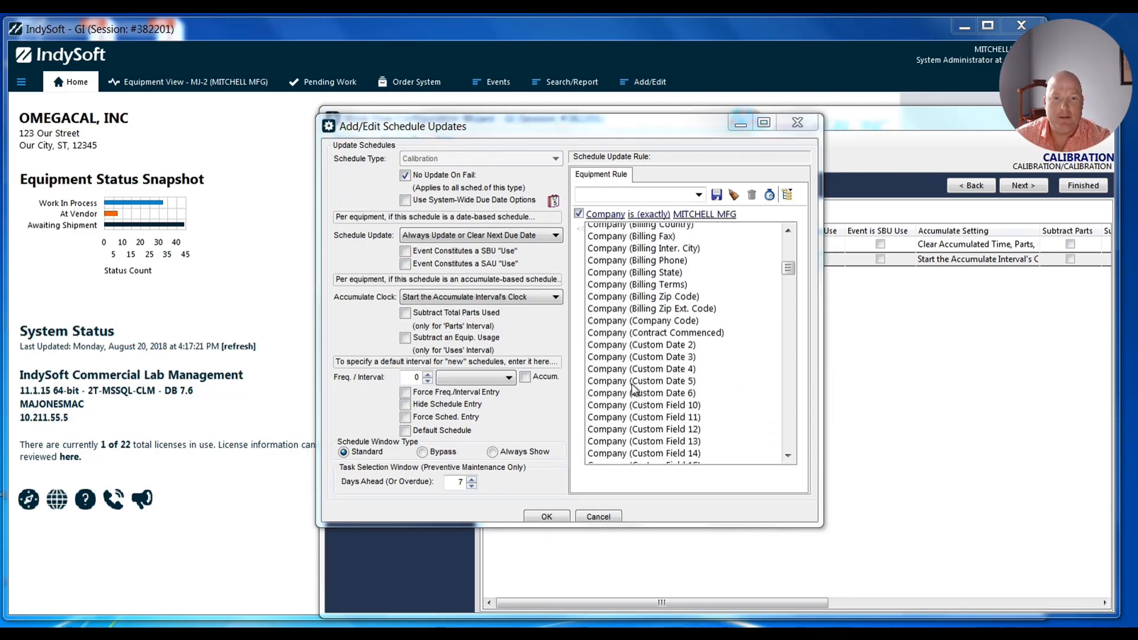
pyautogui.scroll(-6, 634, 389)
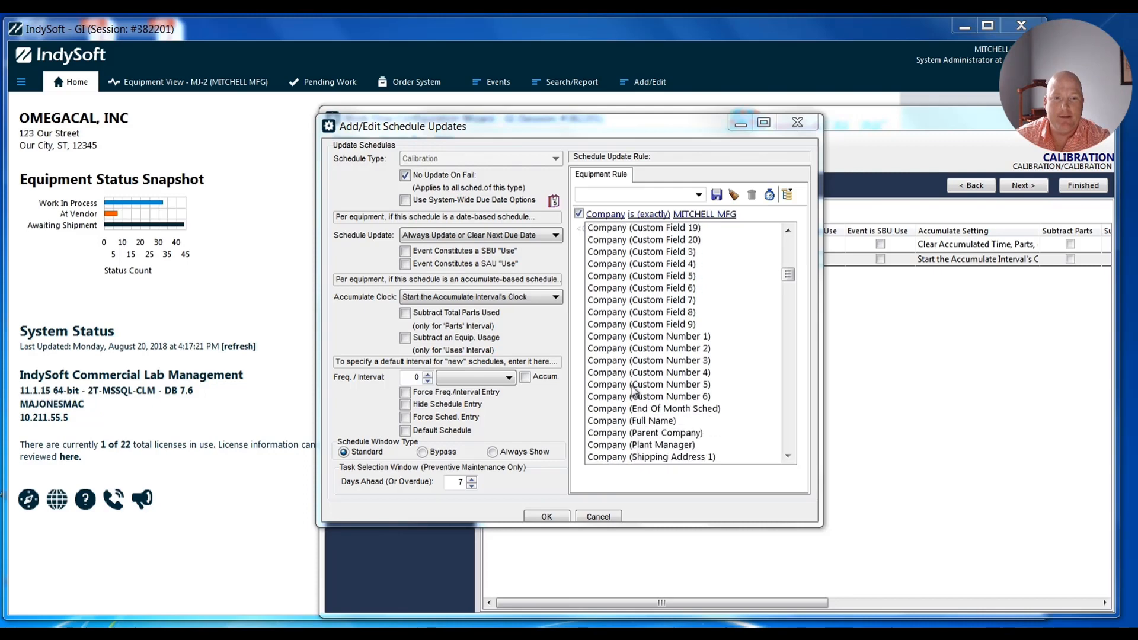
pyautogui.click(655, 394)
pyautogui.click(740, 215)
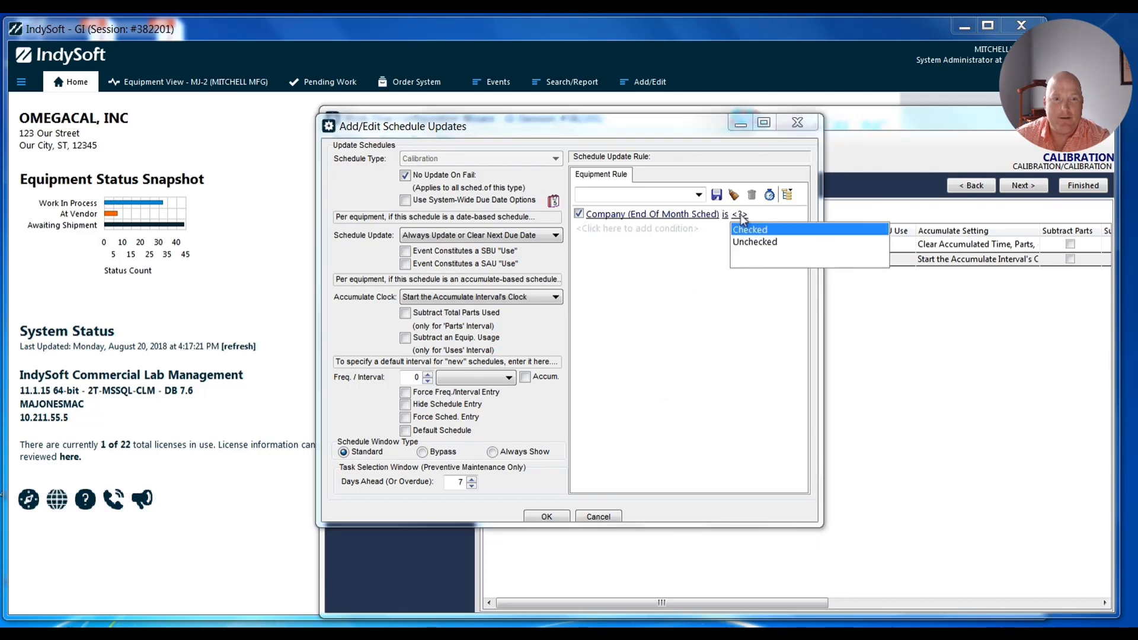
pyautogui.click(743, 231)
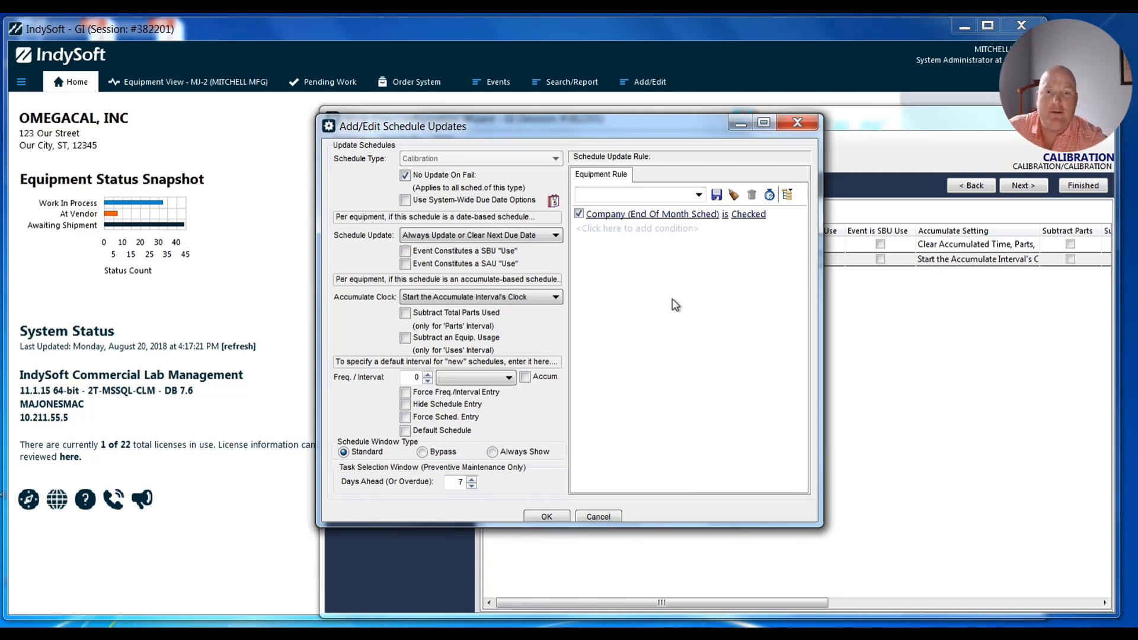
# Set the Date Adjustment in the second Calibration entry's due date settings to End of Month and save the workflow configuration.
pyautogui.click(553, 201)
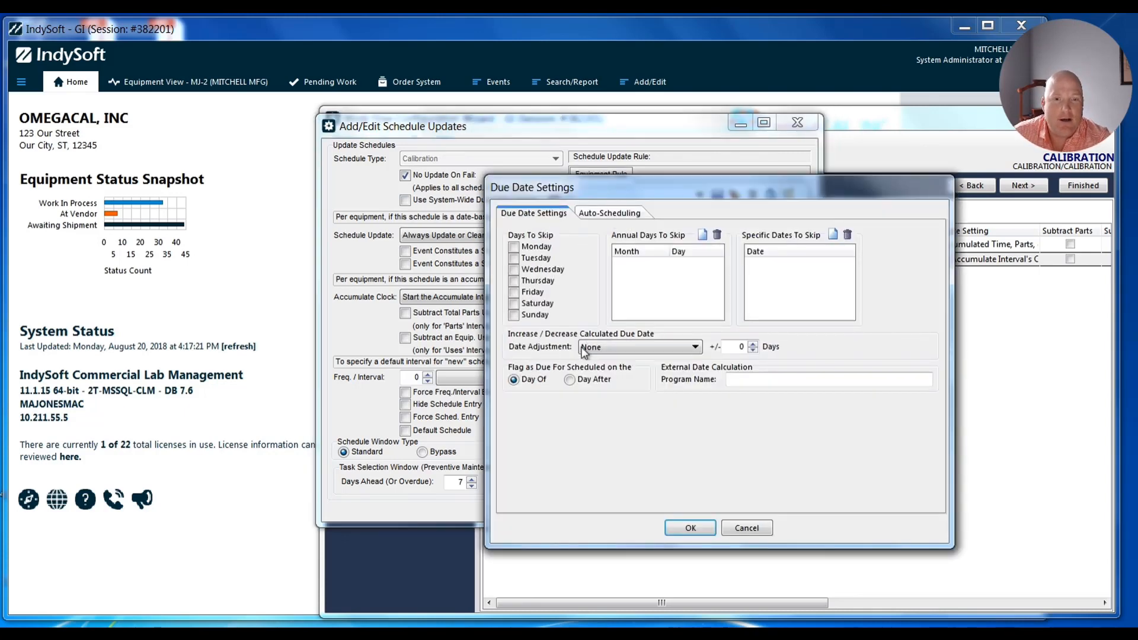
pyautogui.click(609, 347)
pyautogui.click(611, 397)
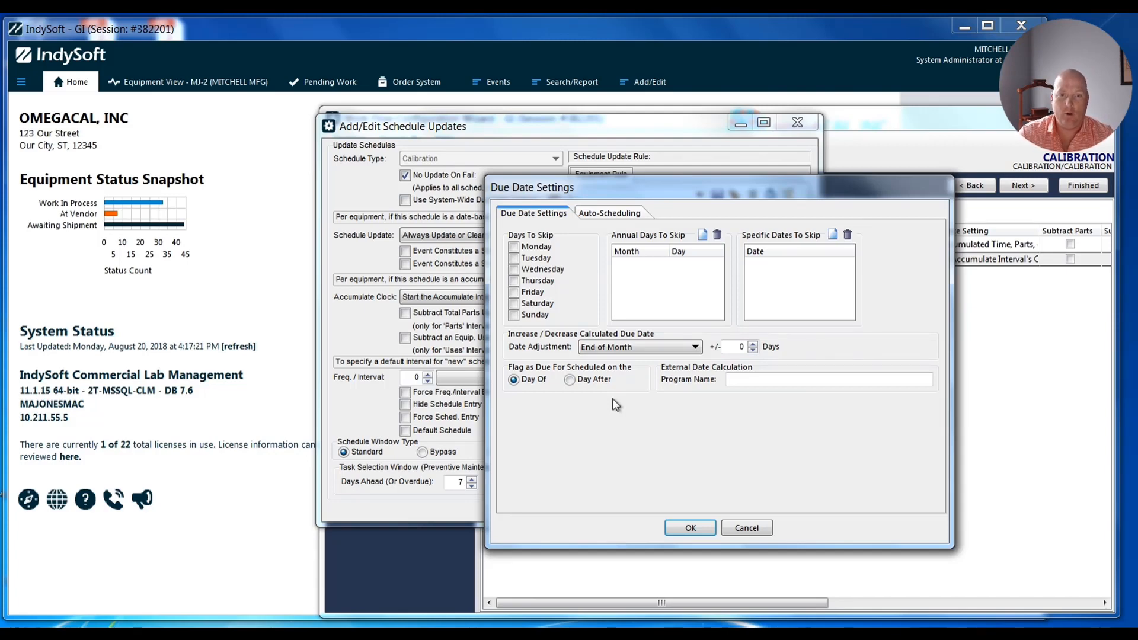
pyautogui.click(688, 526)
pyautogui.click(546, 517)
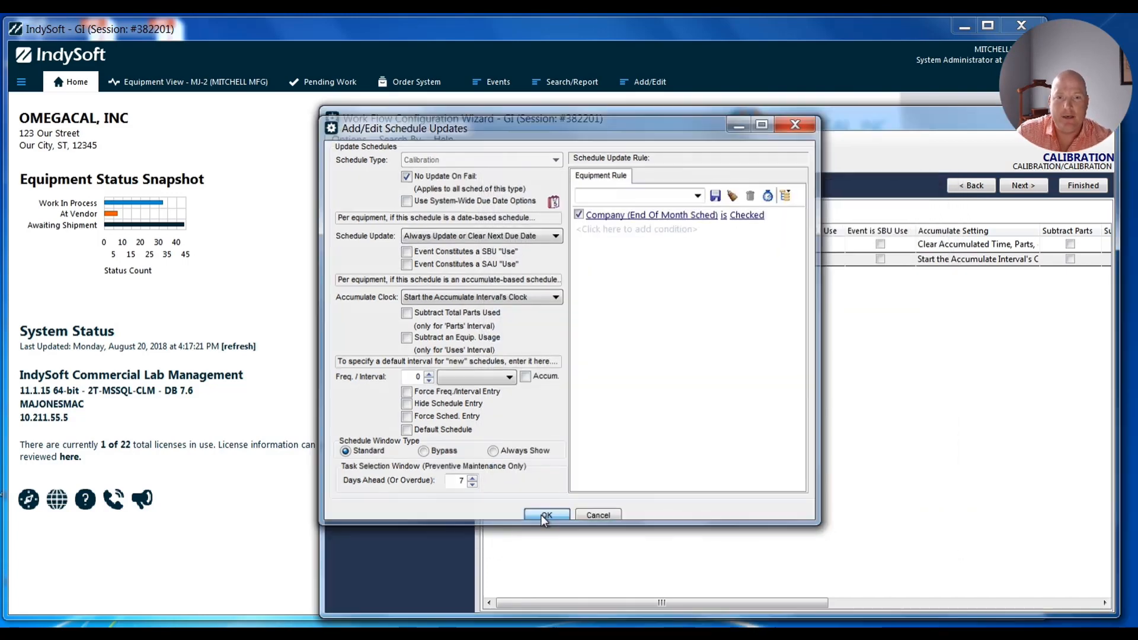
pyautogui.click(355, 160)
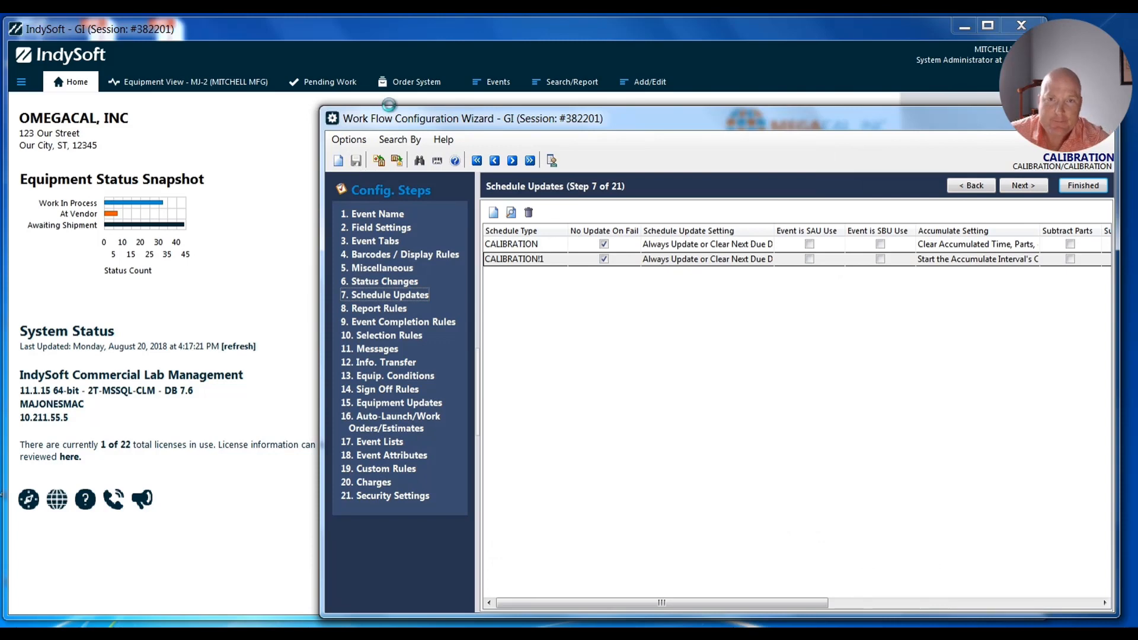
# Find the company MITCHELL MFG by filtering for MITCHELL and verify the End Of Month Sched status in its custom information.
pyautogui.click(434, 63)
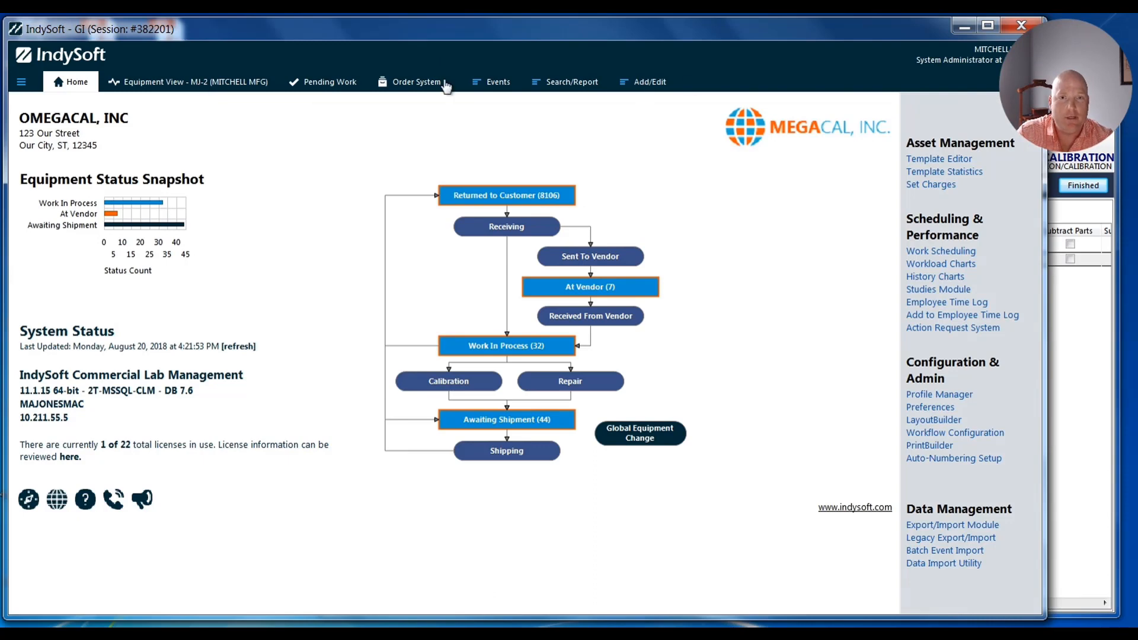
pyautogui.click(652, 83)
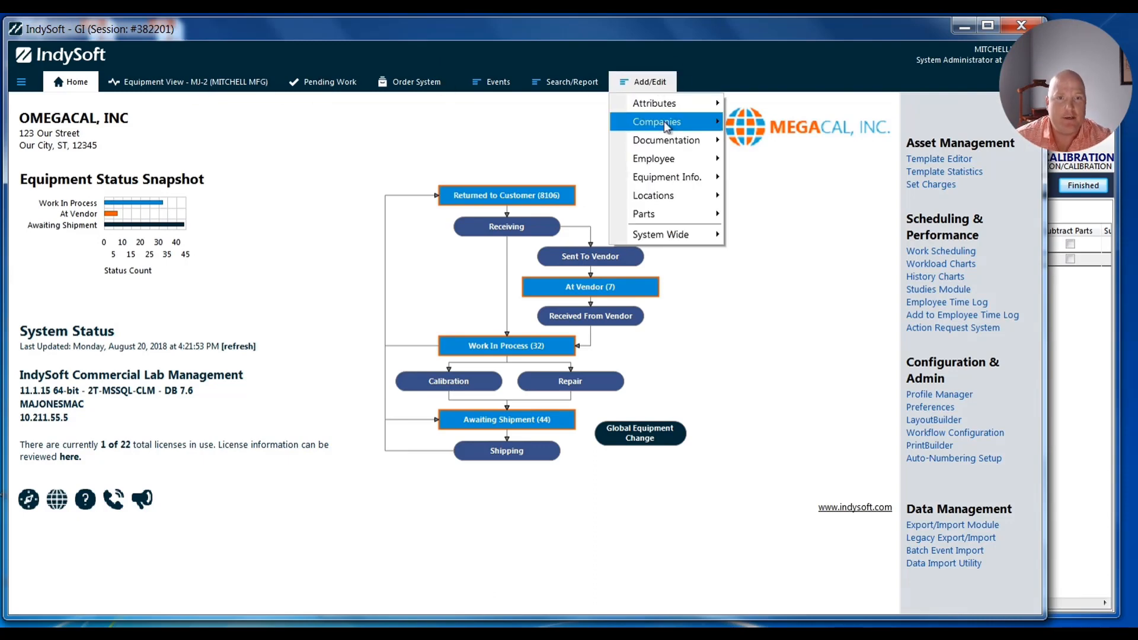
pyautogui.moveTo(714, 129)
pyautogui.click(771, 122)
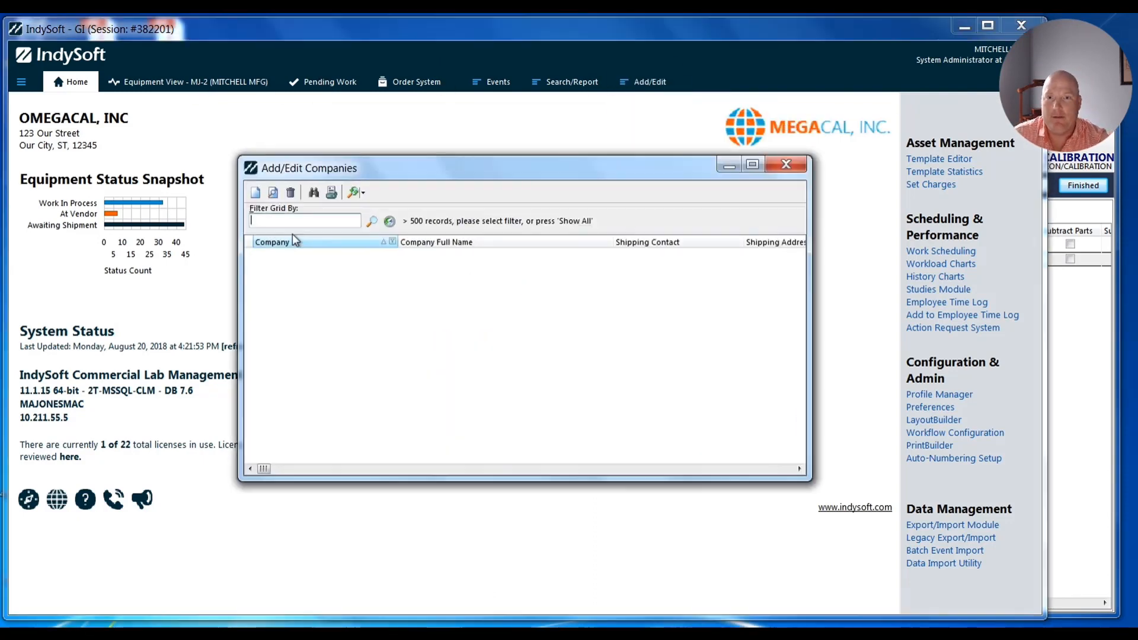
pyautogui.click(293, 223)
pyautogui.write('AMITCHELL')
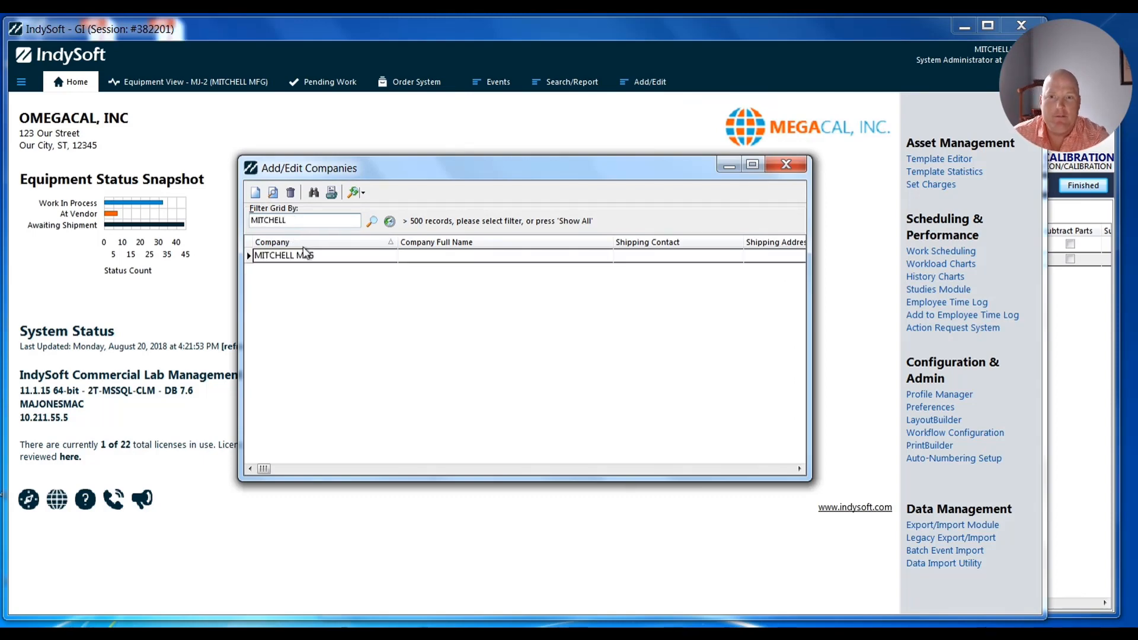
pyautogui.doubleClick(302, 254)
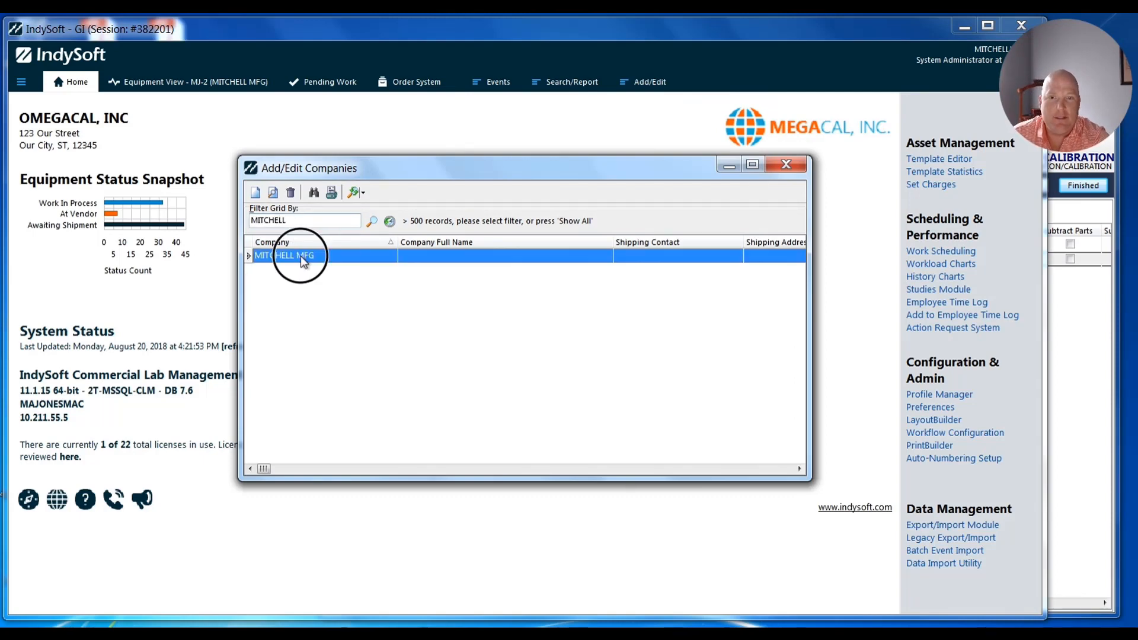
pyautogui.click(336, 93)
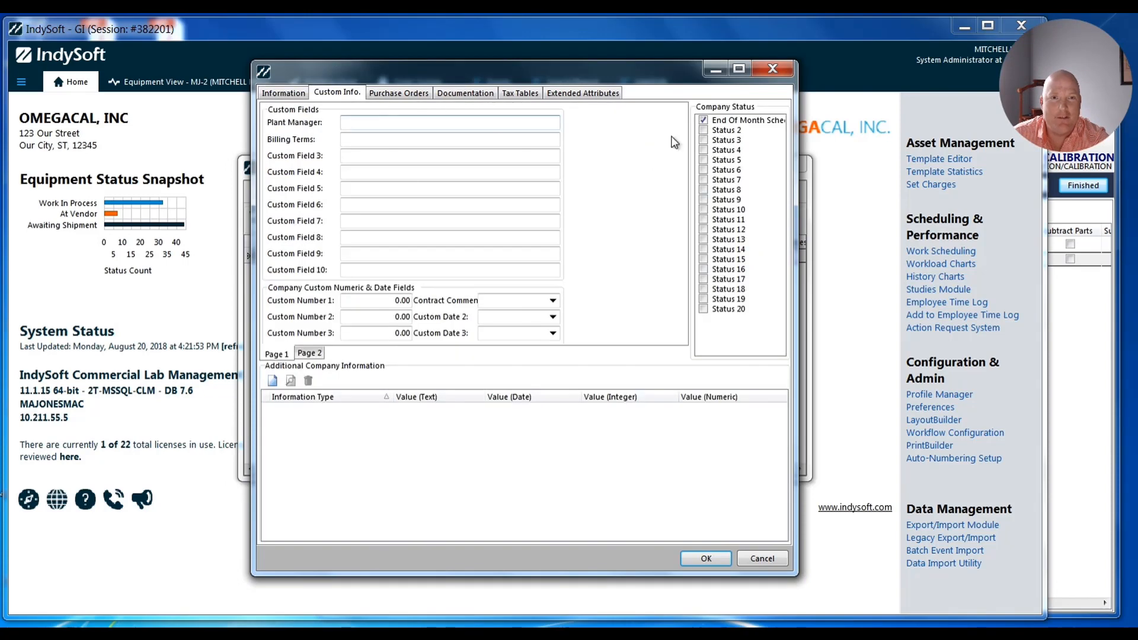
pyautogui.click(703, 121)
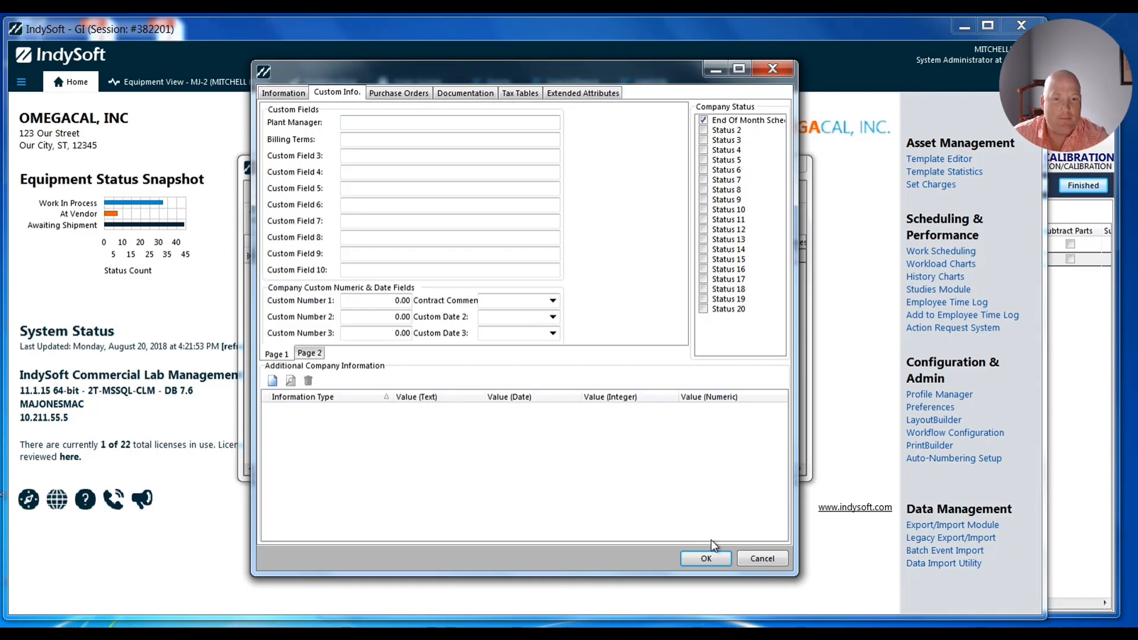
pyautogui.click(706, 559)
pyautogui.click(785, 165)
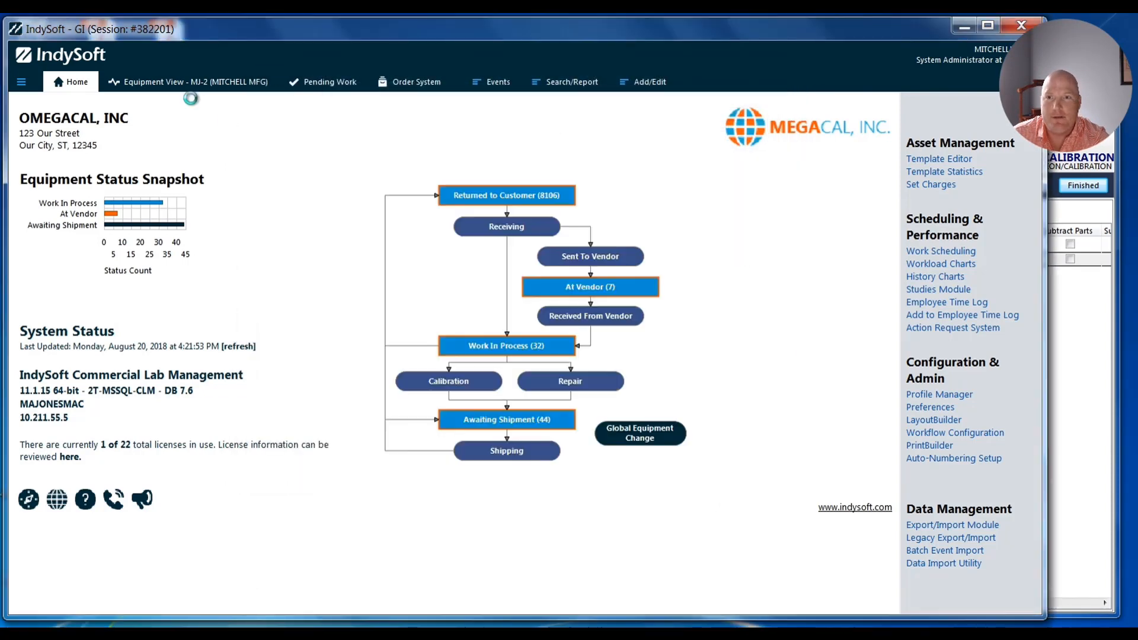
# Go from equipment MJ-2 to MJ-1, run a Calibration event on MJ-1 with the default entries, and mark it complete.
pyautogui.click(184, 83)
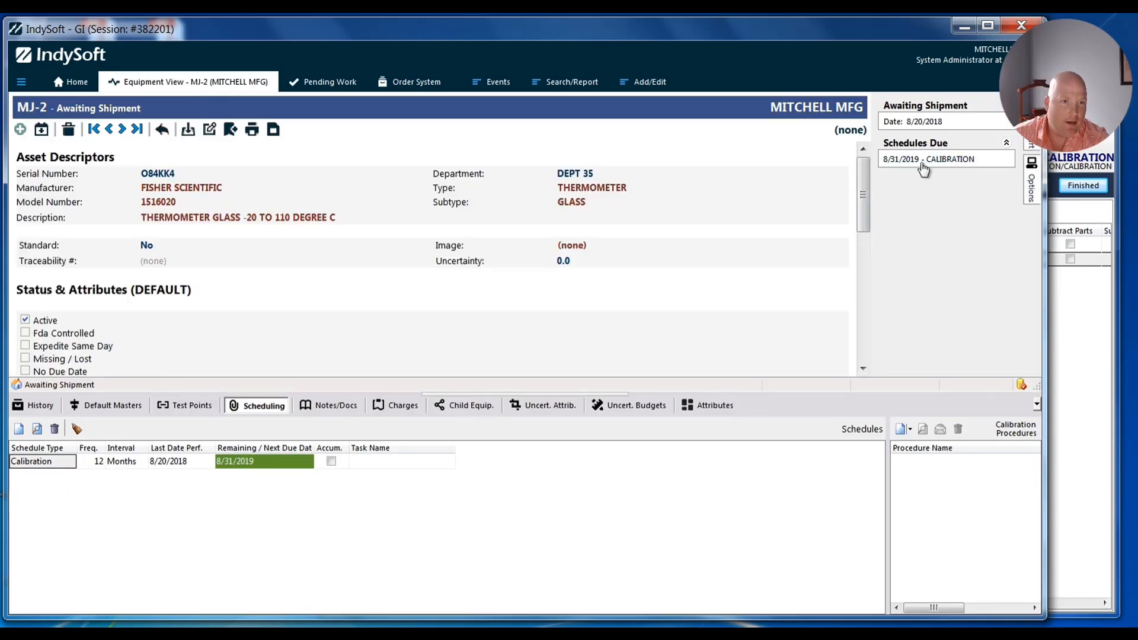
pyautogui.click(108, 129)
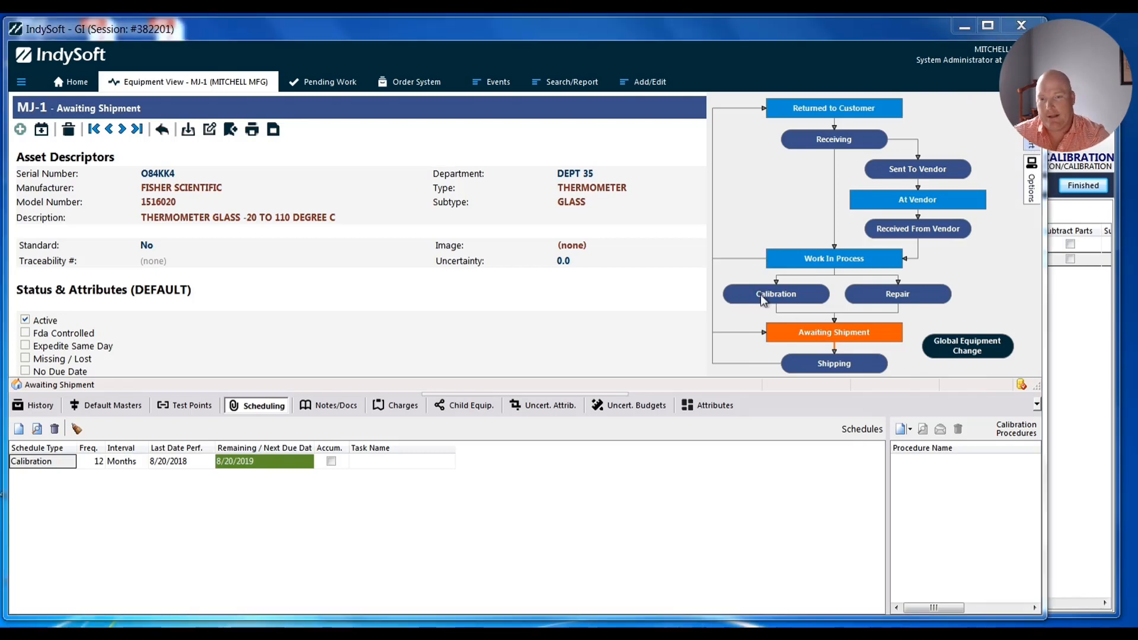
pyautogui.click(760, 294)
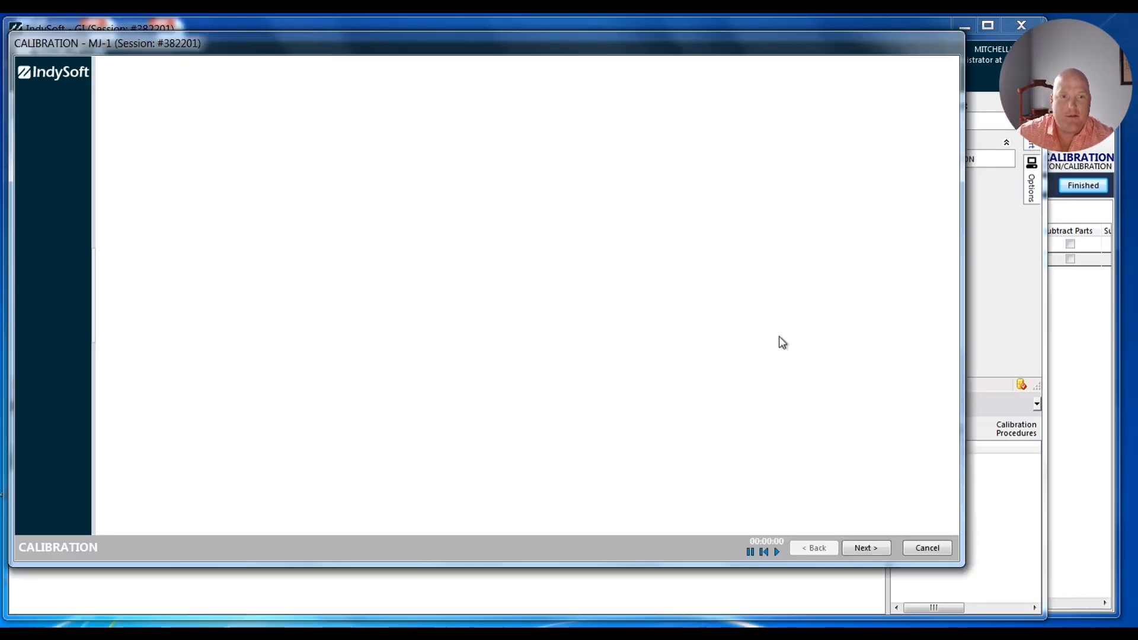
pyautogui.click(860, 549)
pyautogui.click(860, 548)
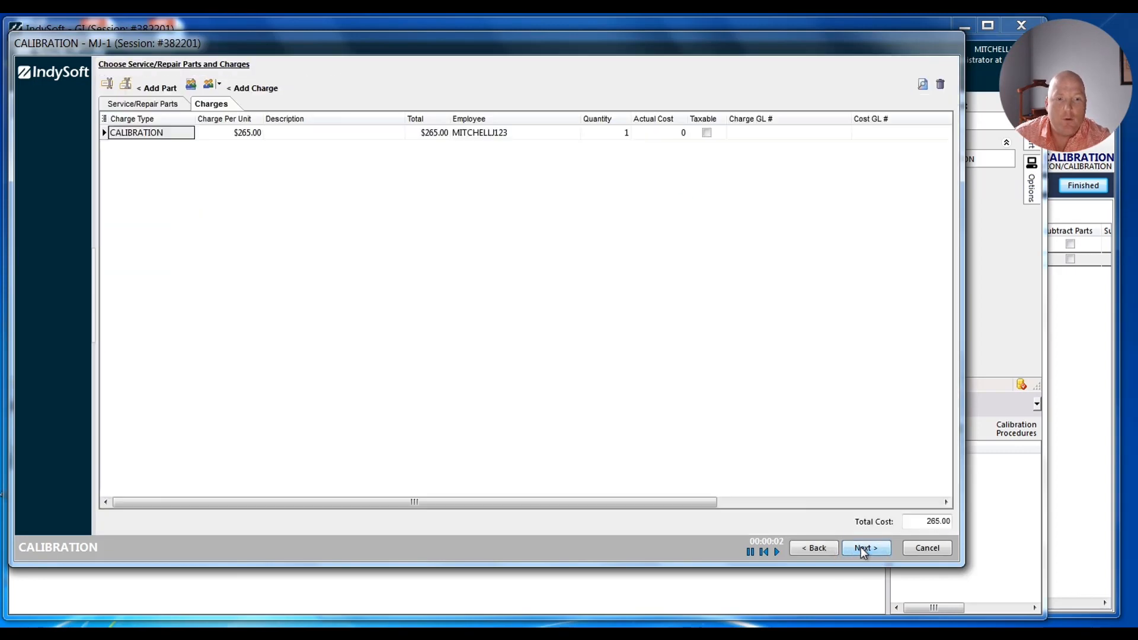
pyautogui.click(860, 546)
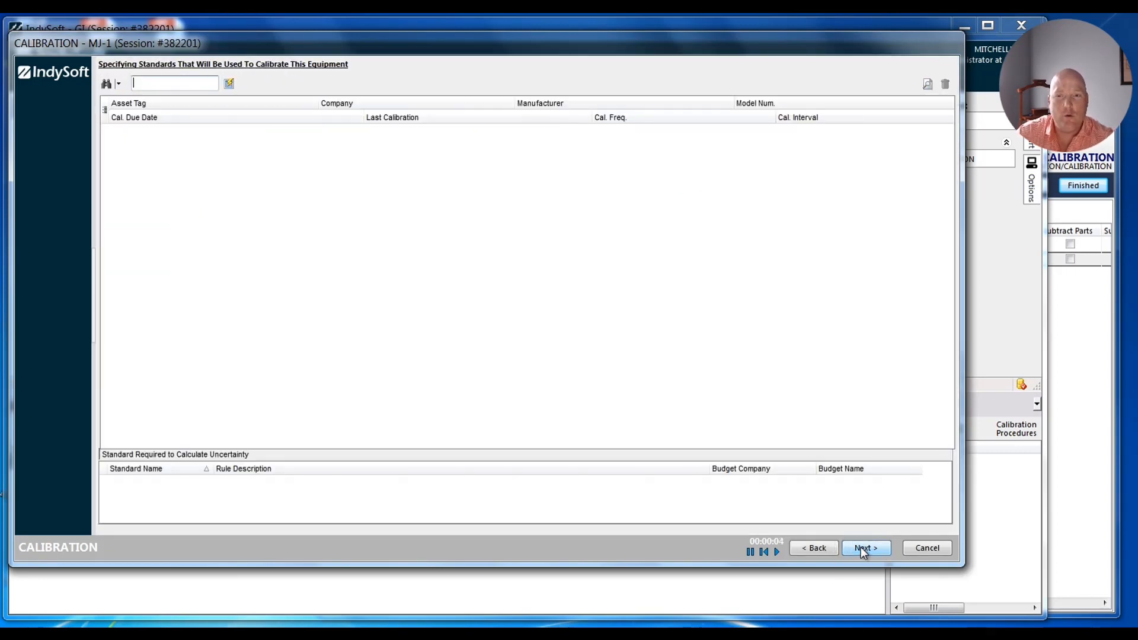
pyautogui.click(860, 546)
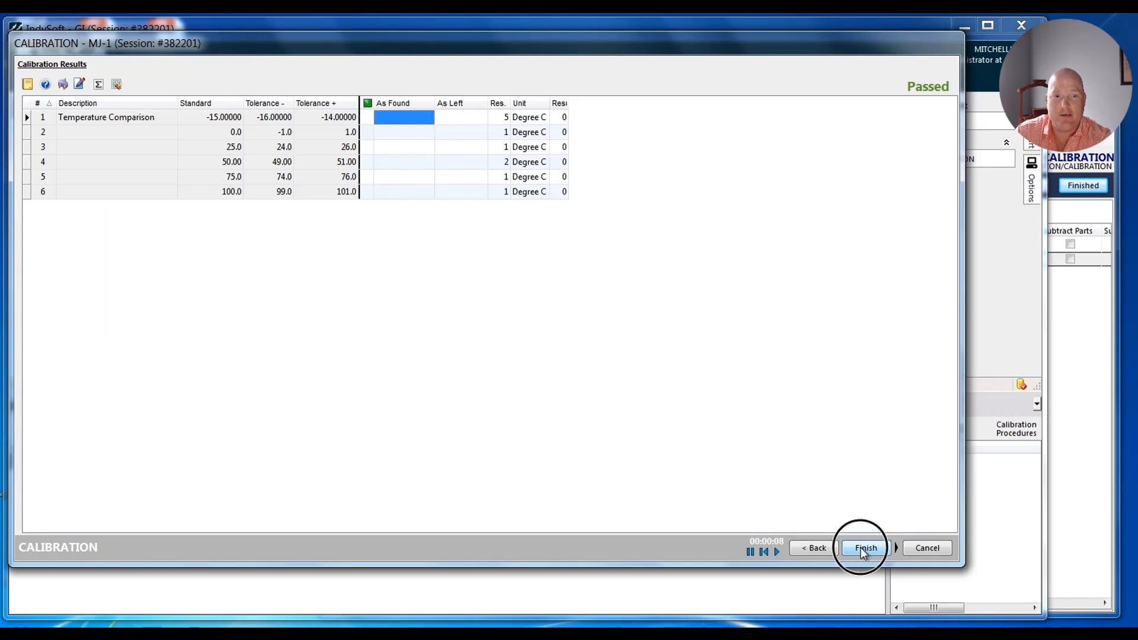
pyautogui.click(861, 547)
pyautogui.click(481, 350)
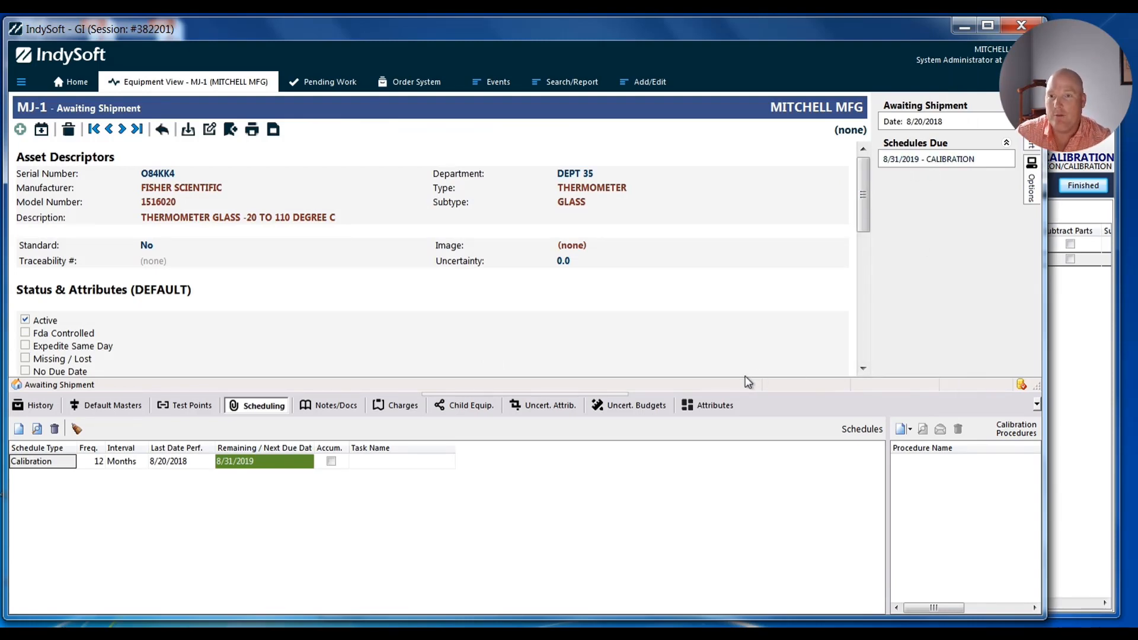
# Open ABC COMPANY INC equipment 7343, complete a Calibration event with the default entries, and check its last performed and next due dates.
pyautogui.click(163, 134)
pyautogui.click(194, 186)
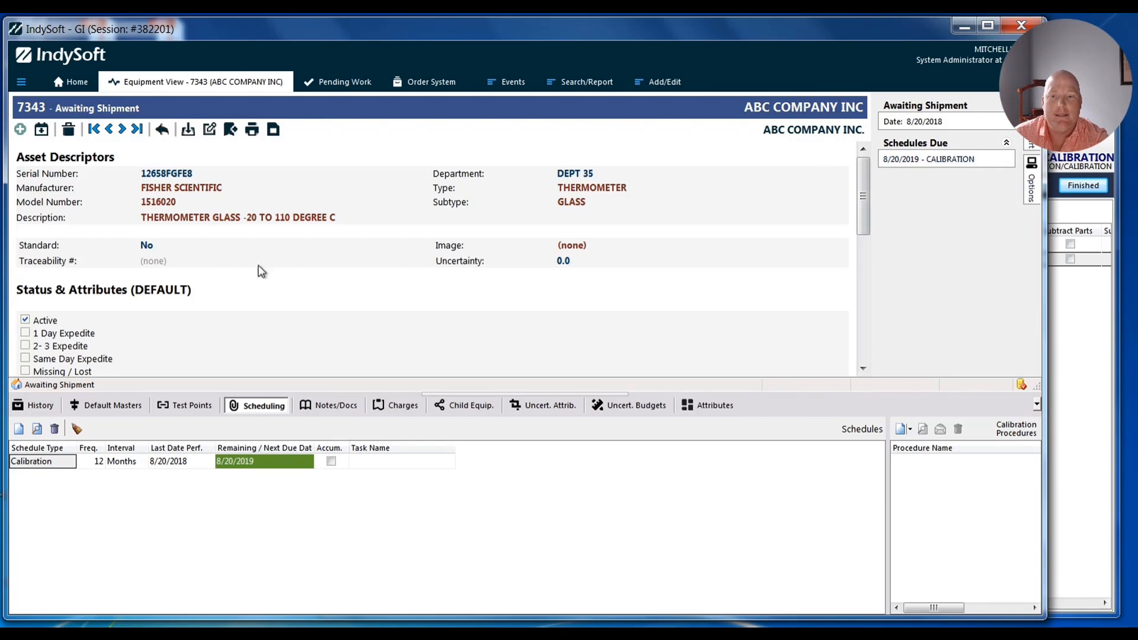
pyautogui.click(1031, 148)
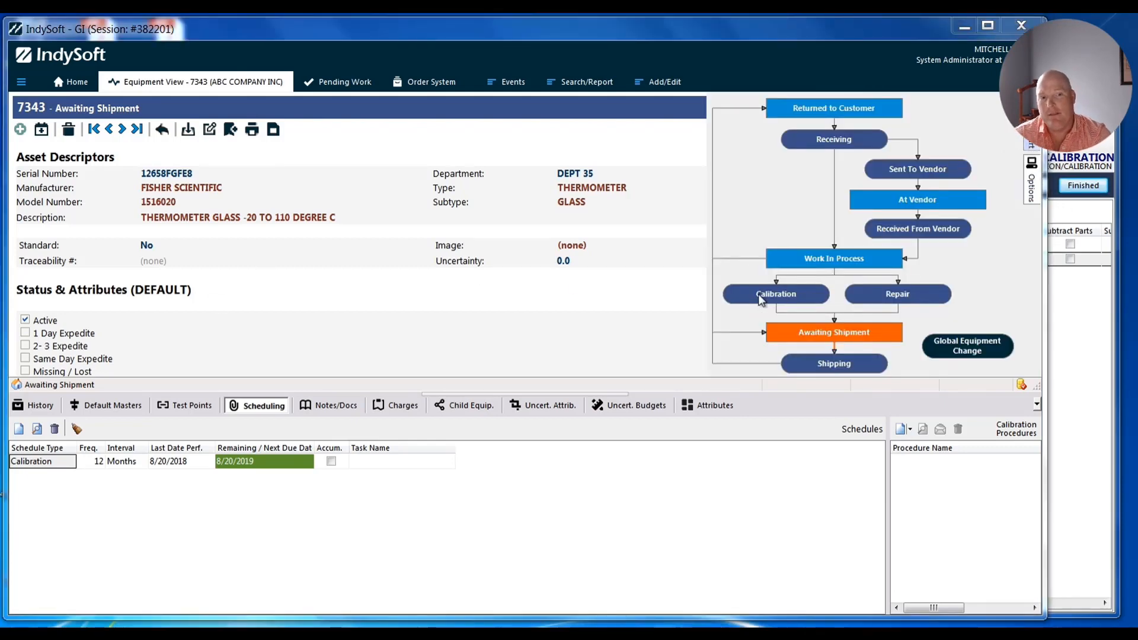
pyautogui.click(761, 300)
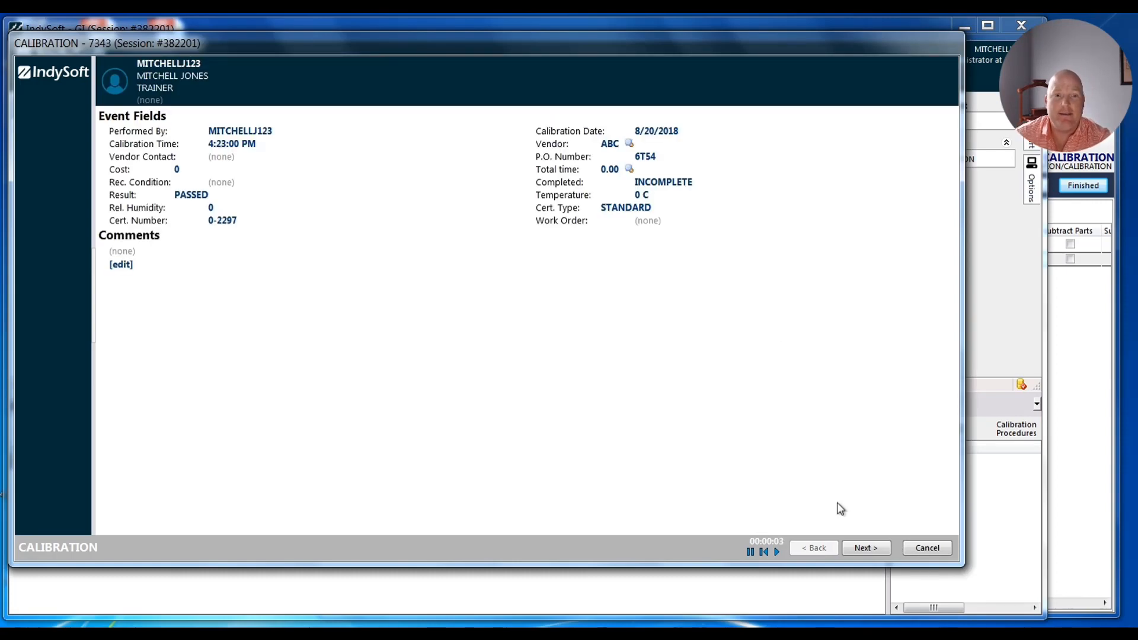
pyautogui.click(860, 549)
pyautogui.click(865, 548)
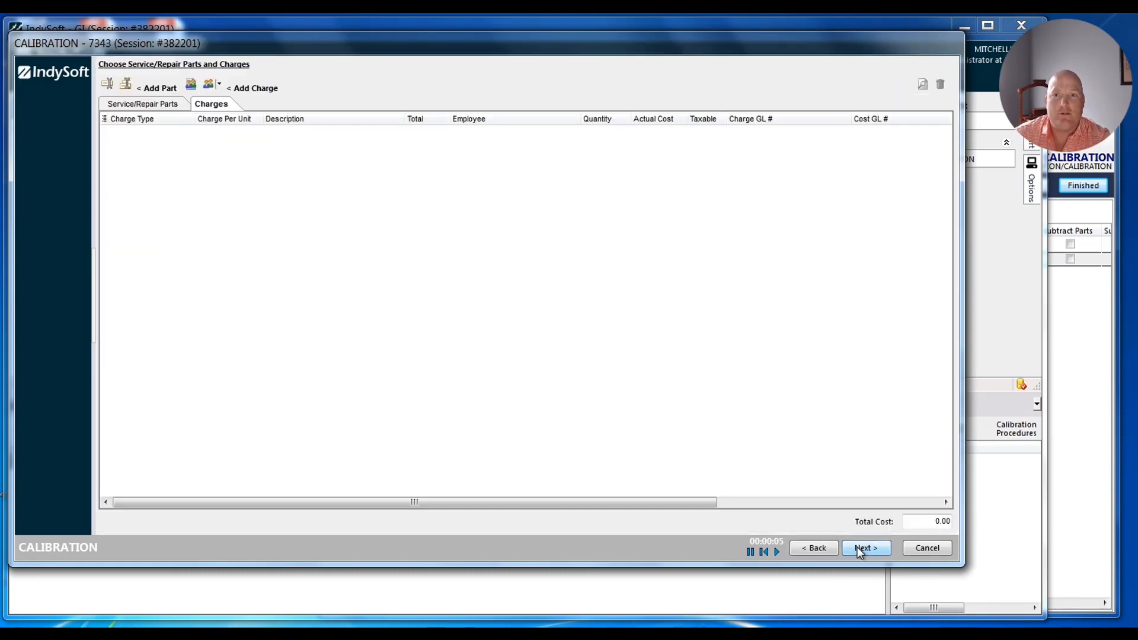
pyautogui.click(865, 549)
pyautogui.click(865, 548)
pyautogui.click(860, 549)
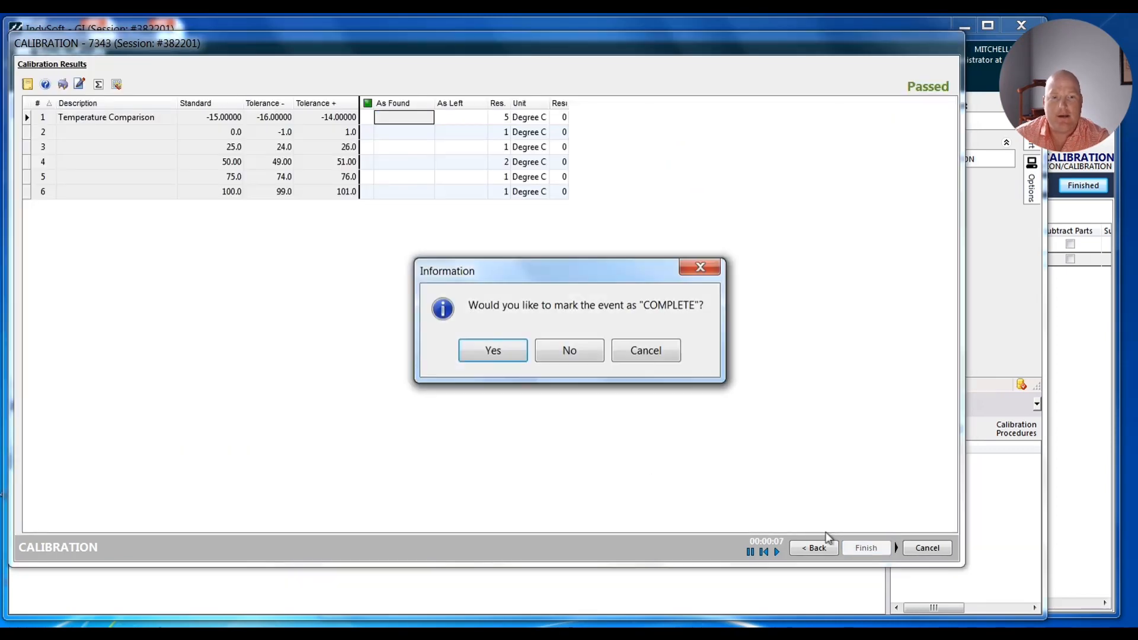
pyautogui.click(495, 355)
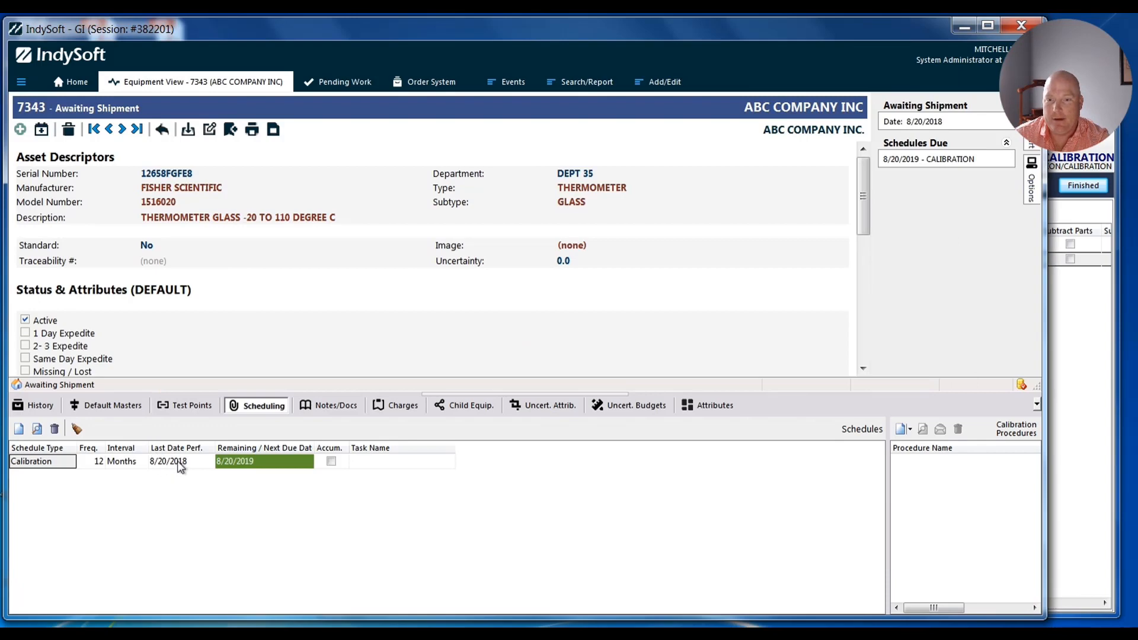
pyautogui.click(169, 461)
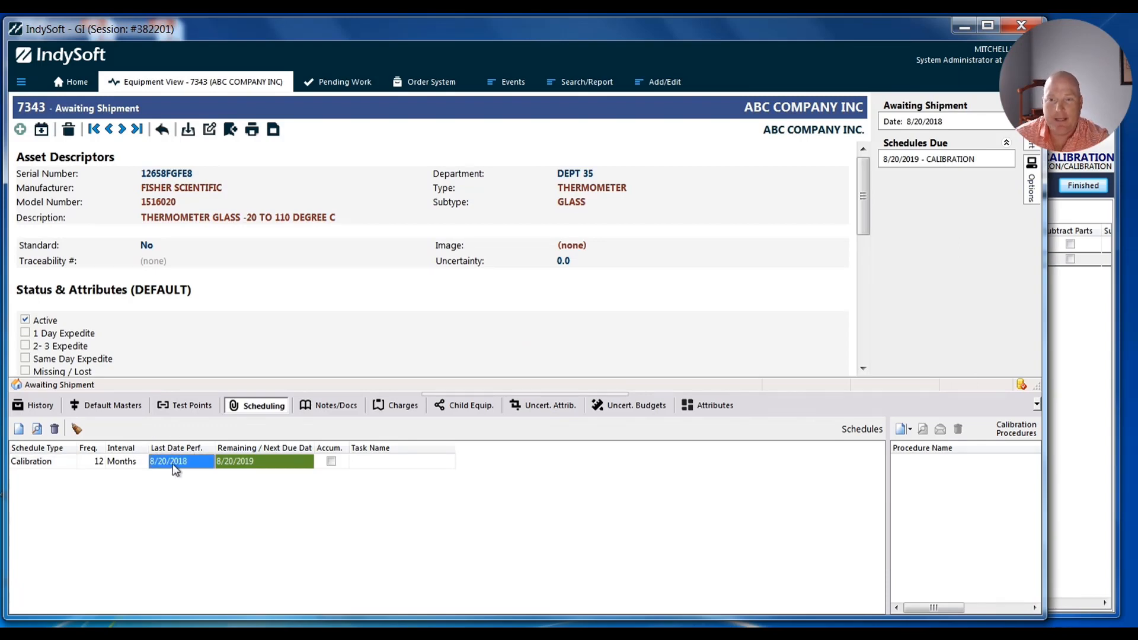
pyautogui.click(242, 466)
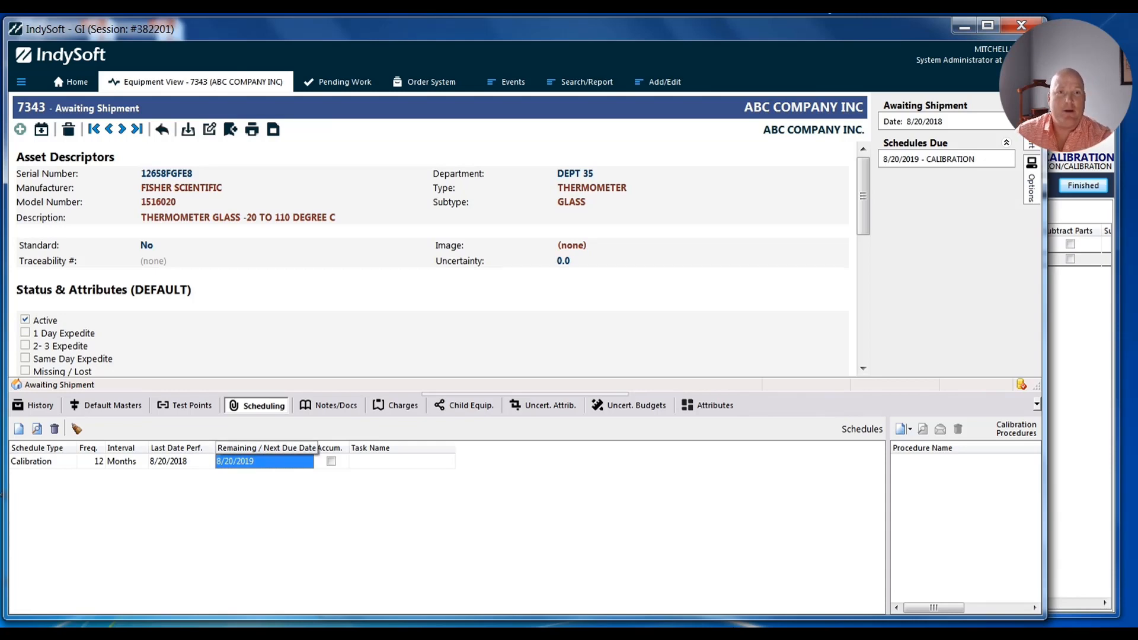
# Find the company ABC COMPANY INC by filtering for ABC and check the End Of Month Sched status in its custom information.
pyautogui.click(654, 85)
pyautogui.moveTo(662, 130)
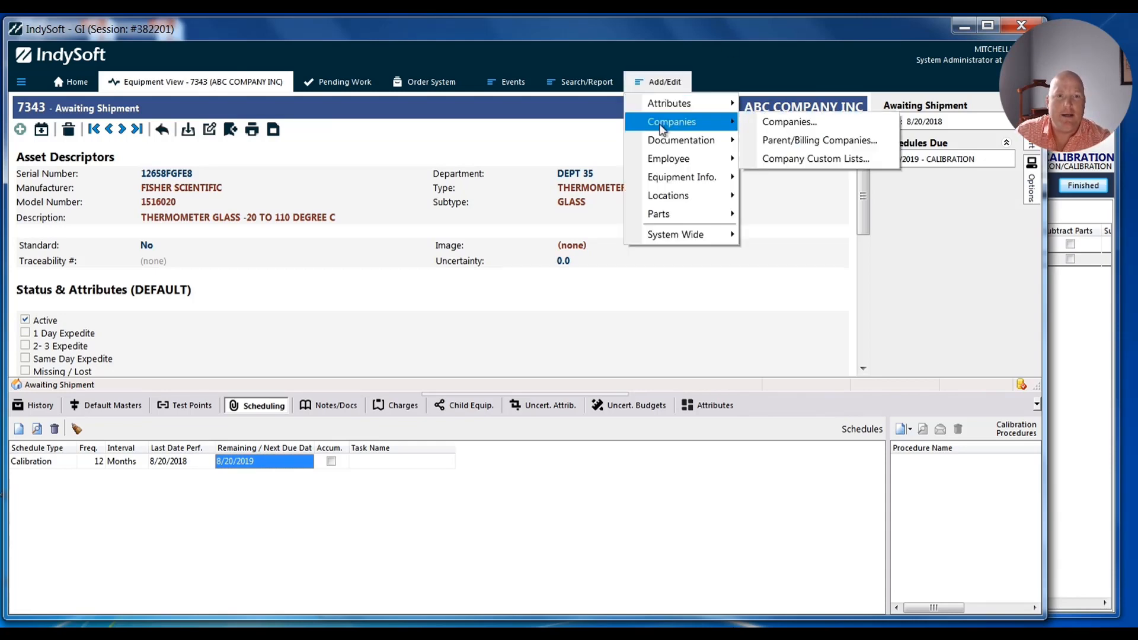
pyautogui.click(773, 121)
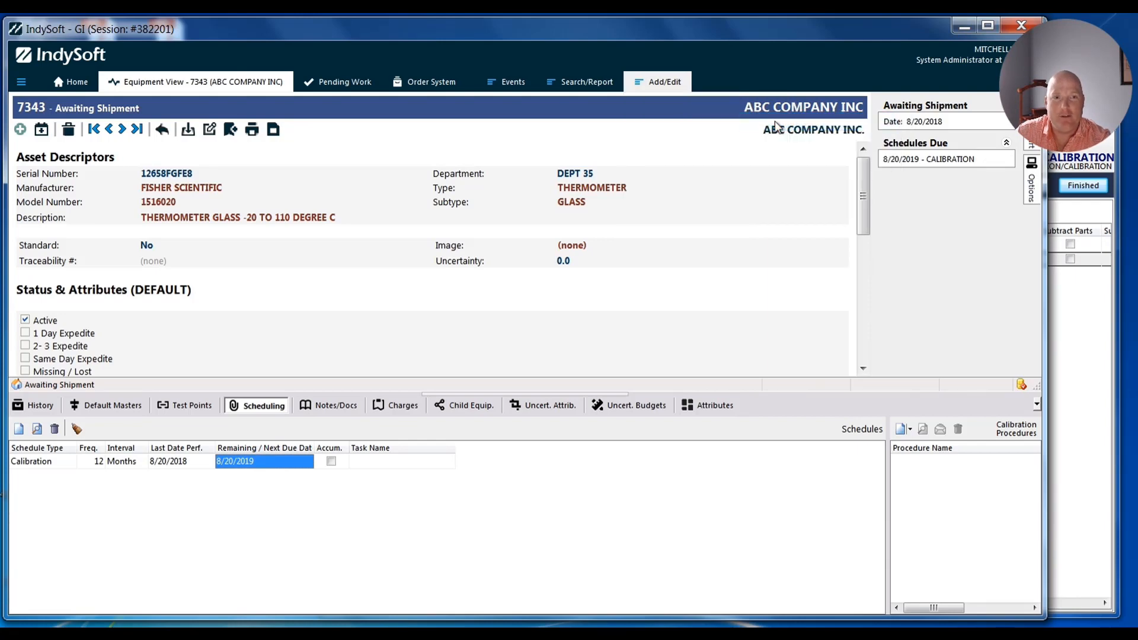
pyautogui.click(308, 219)
pyautogui.write('ABC')
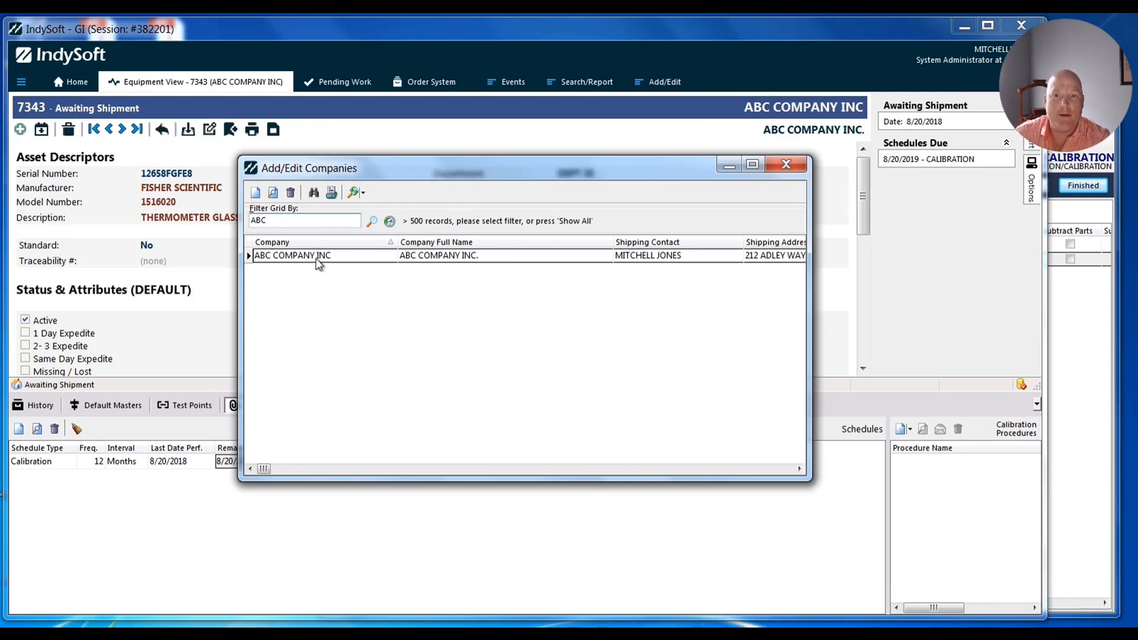
pyautogui.doubleClick(318, 261)
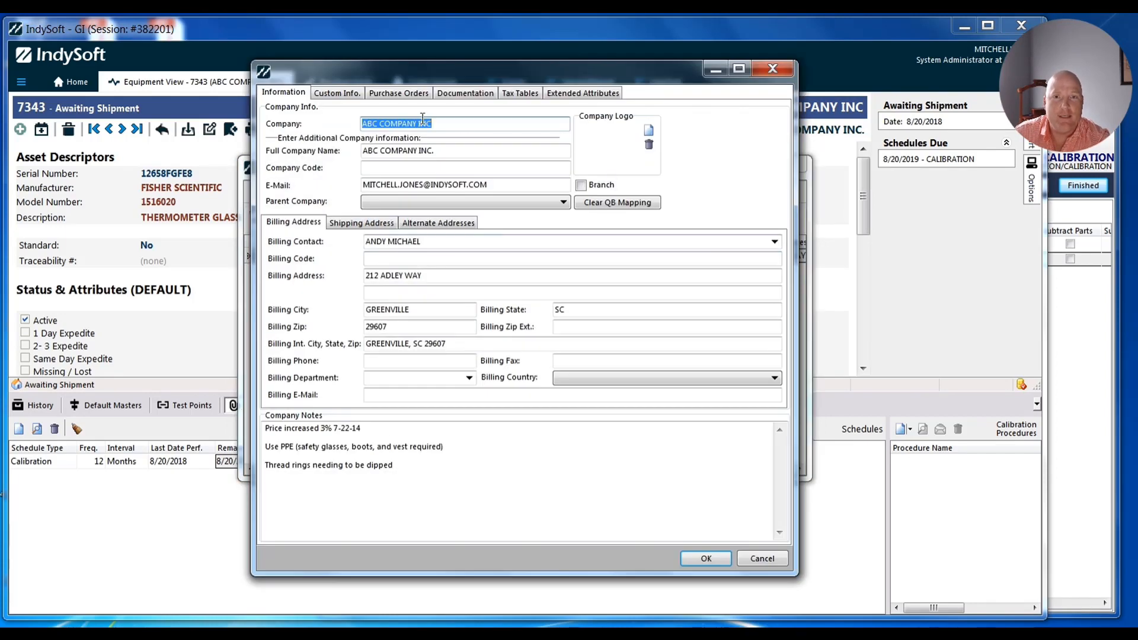
pyautogui.click(339, 96)
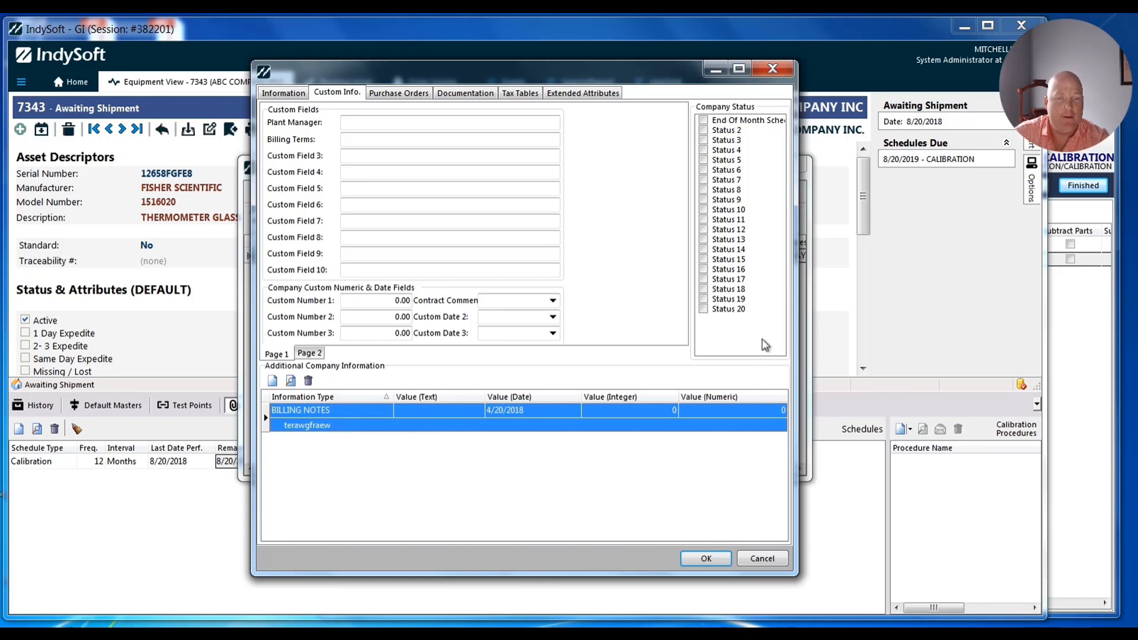
pyautogui.click(762, 559)
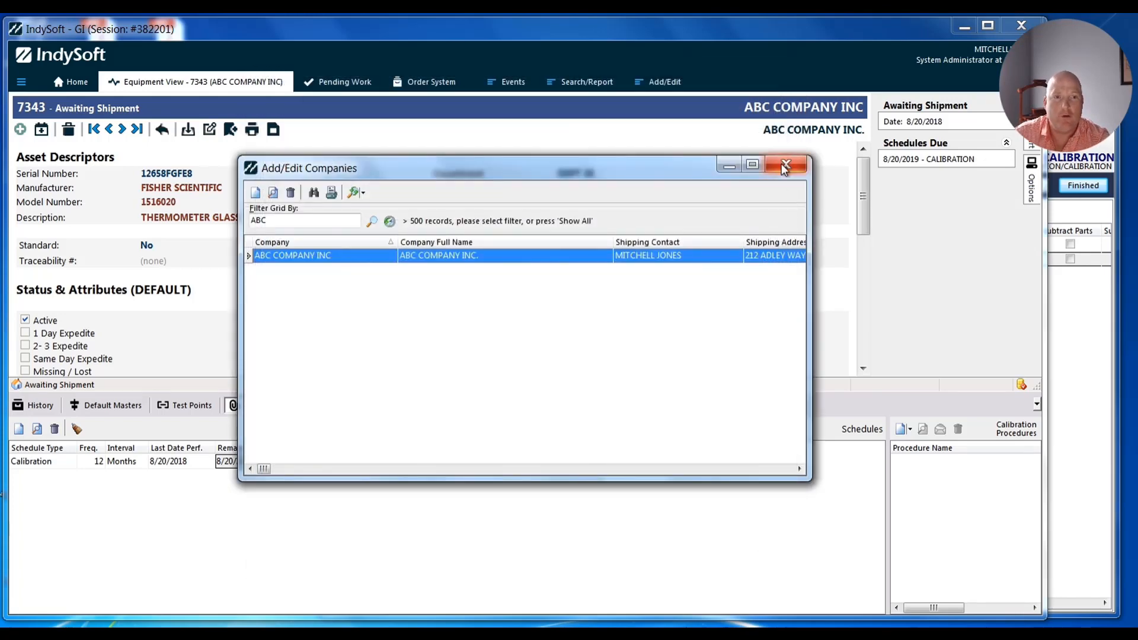
pyautogui.click(785, 165)
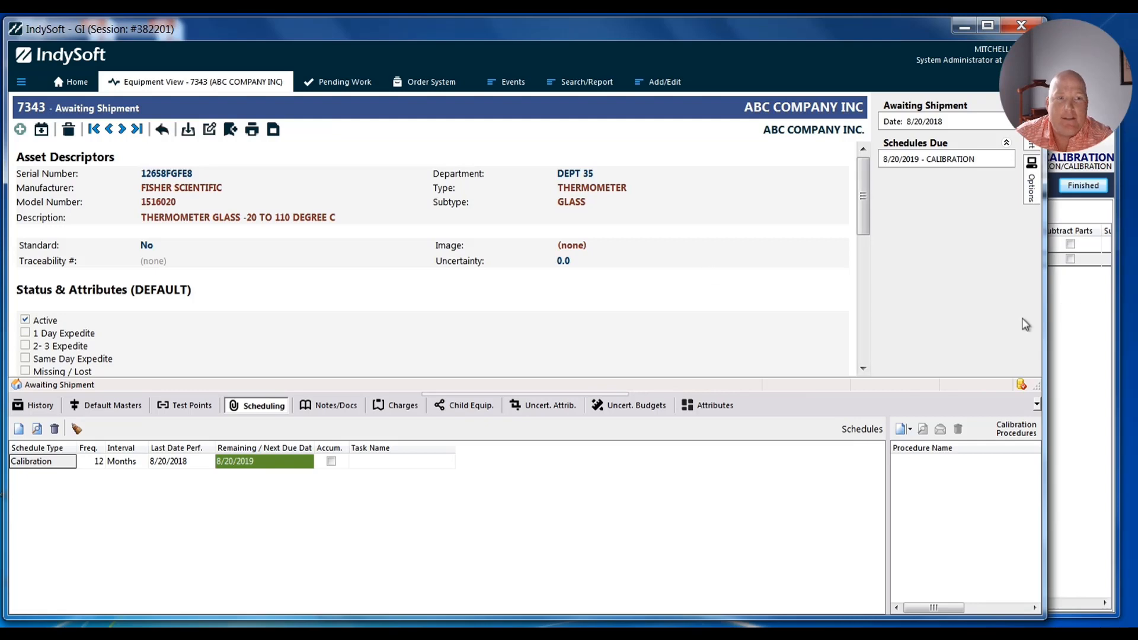
# Review the equipment rules of both Calibration schedule updates in the Work Flow Configuration Wizard and save the configuration.
pyautogui.click(1078, 303)
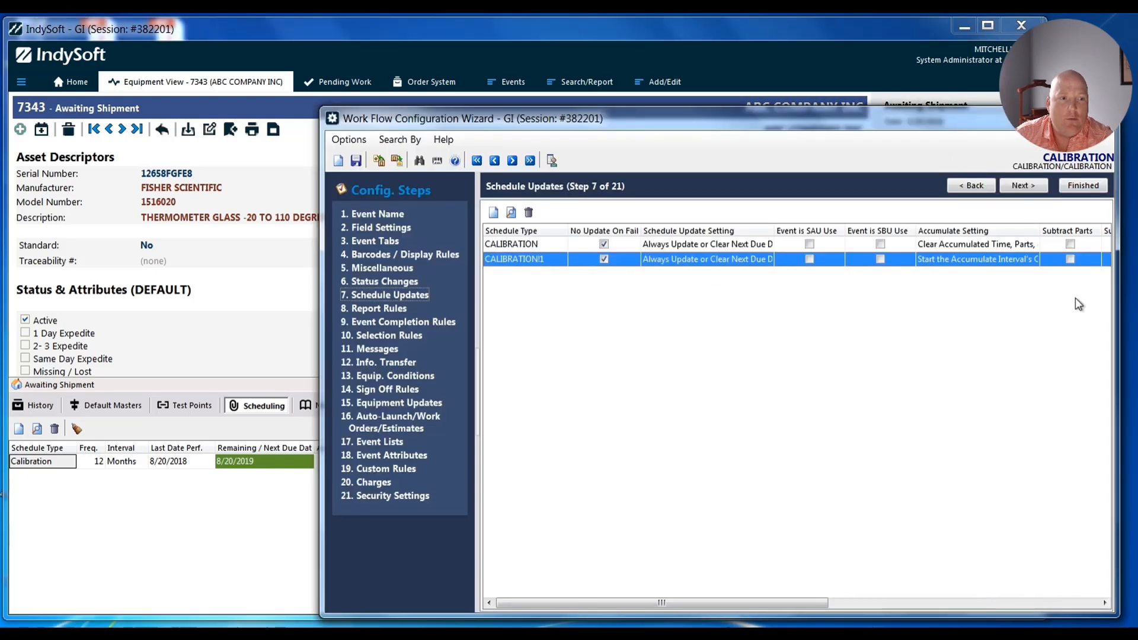
pyautogui.click(519, 245)
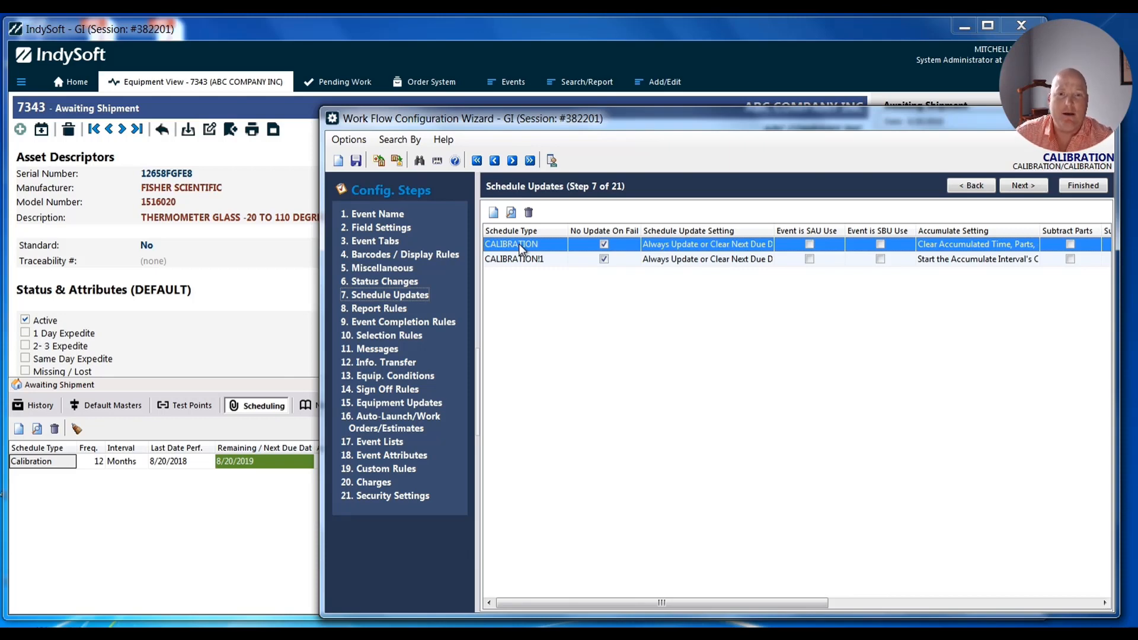
pyautogui.doubleClick(518, 243)
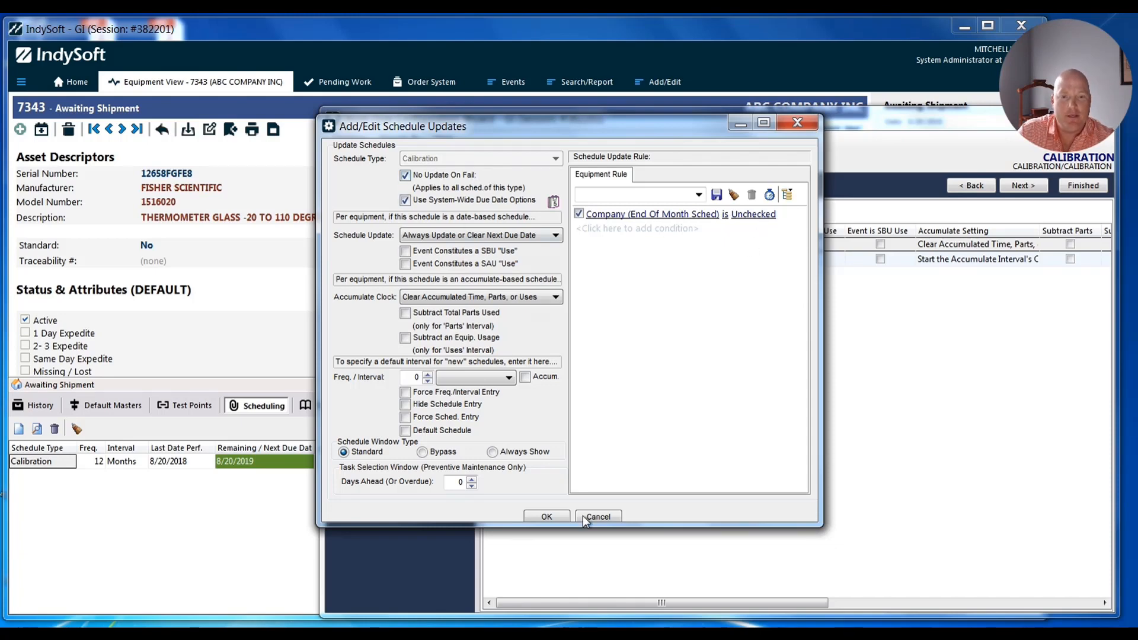
pyautogui.click(551, 516)
pyautogui.click(511, 260)
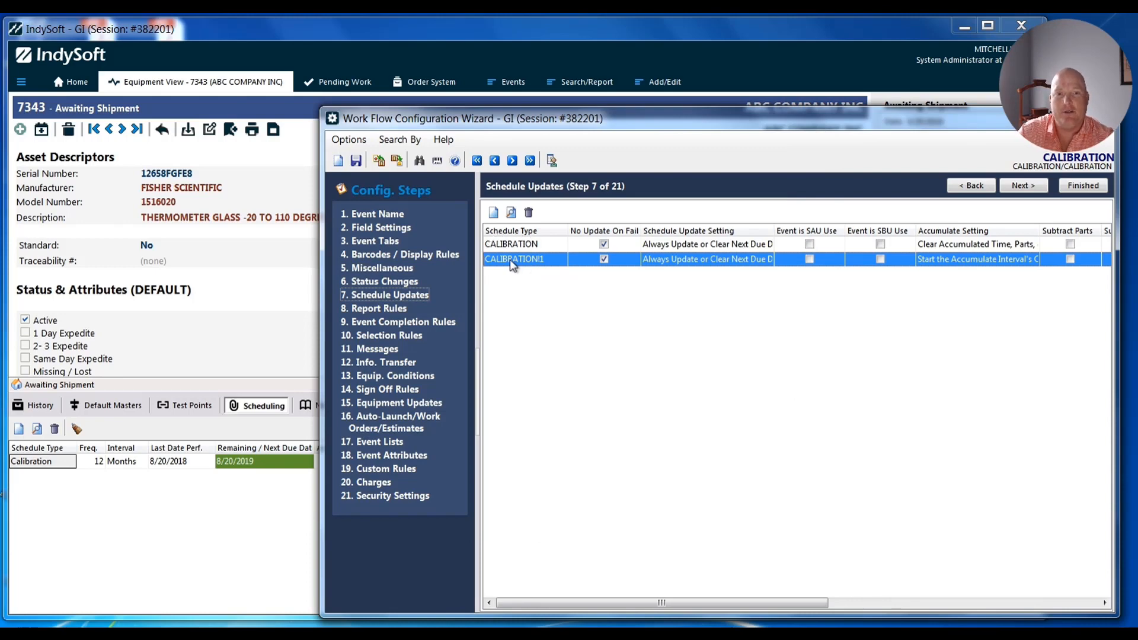
pyautogui.doubleClick(510, 258)
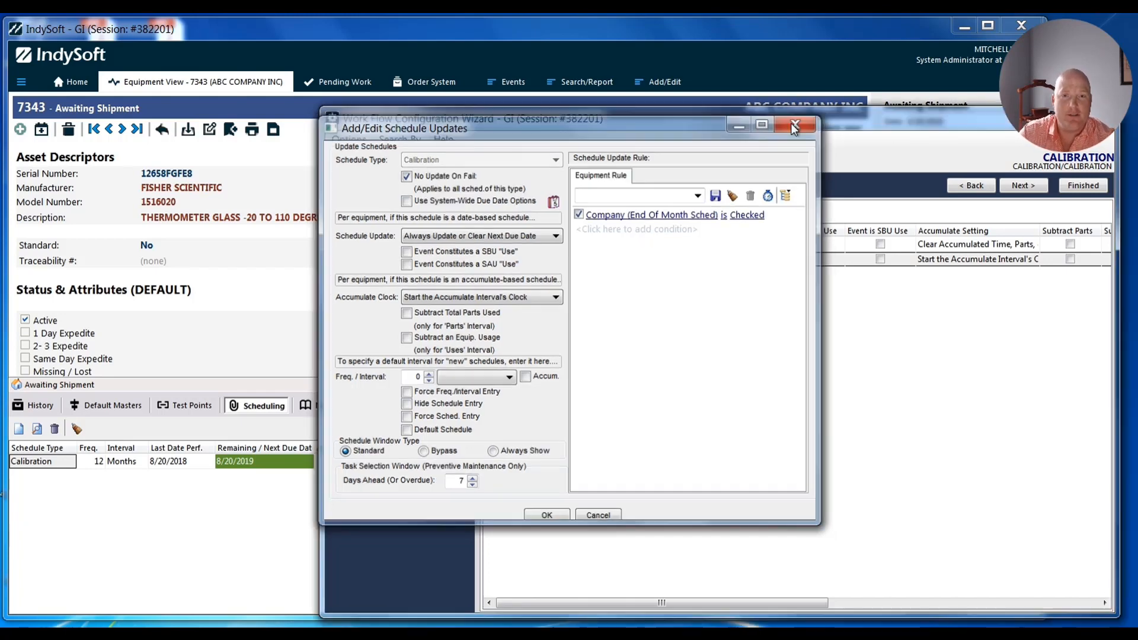
pyautogui.click(794, 122)
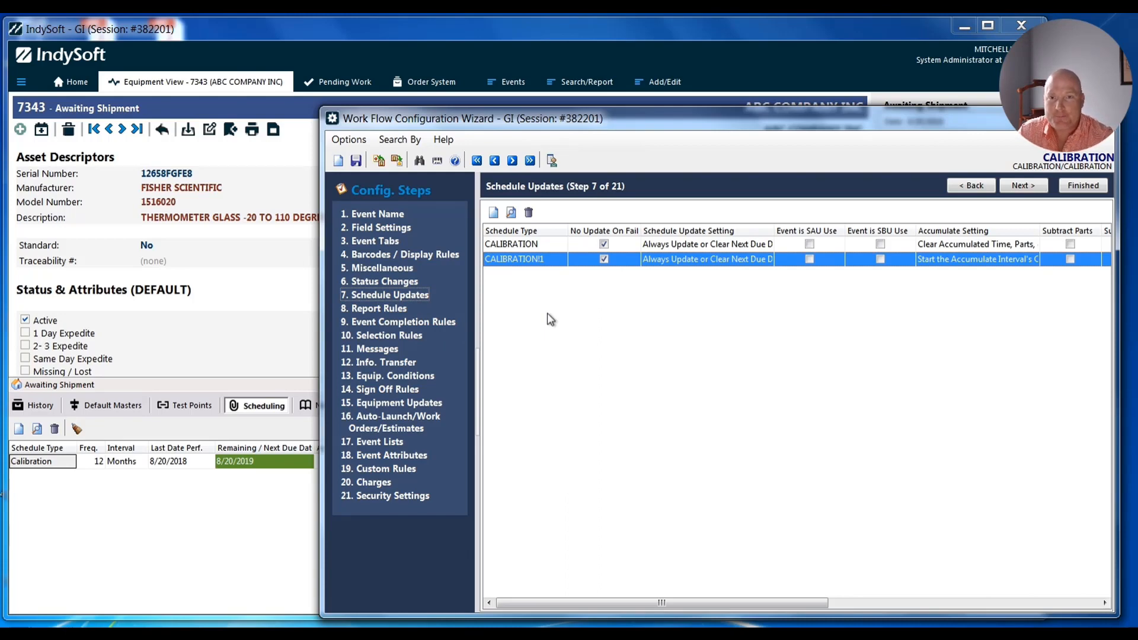
pyautogui.click(359, 161)
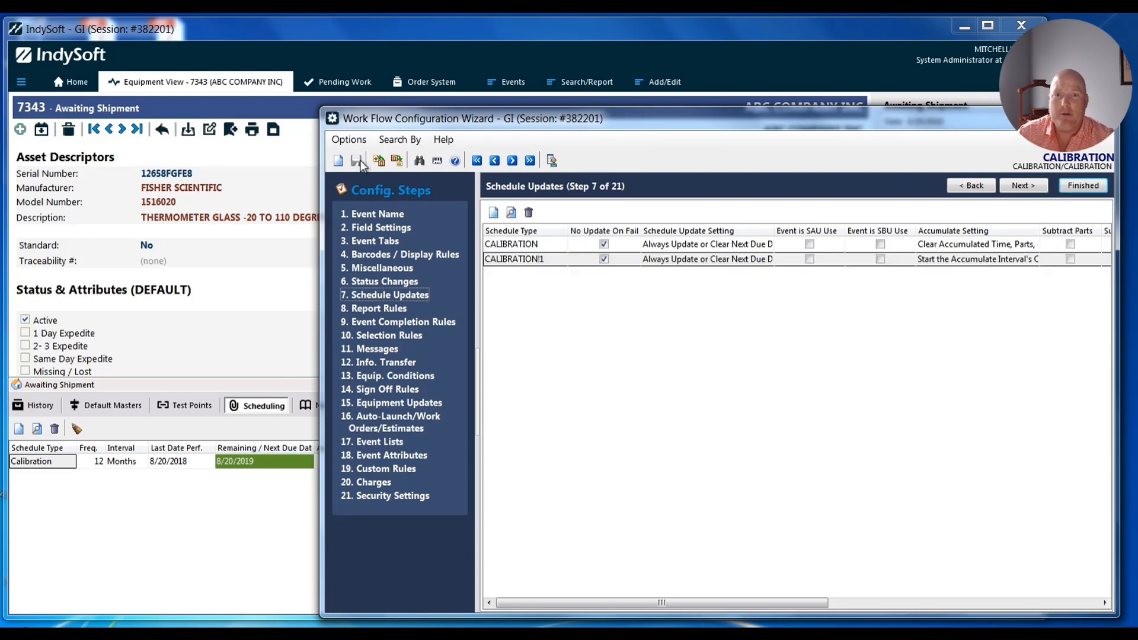